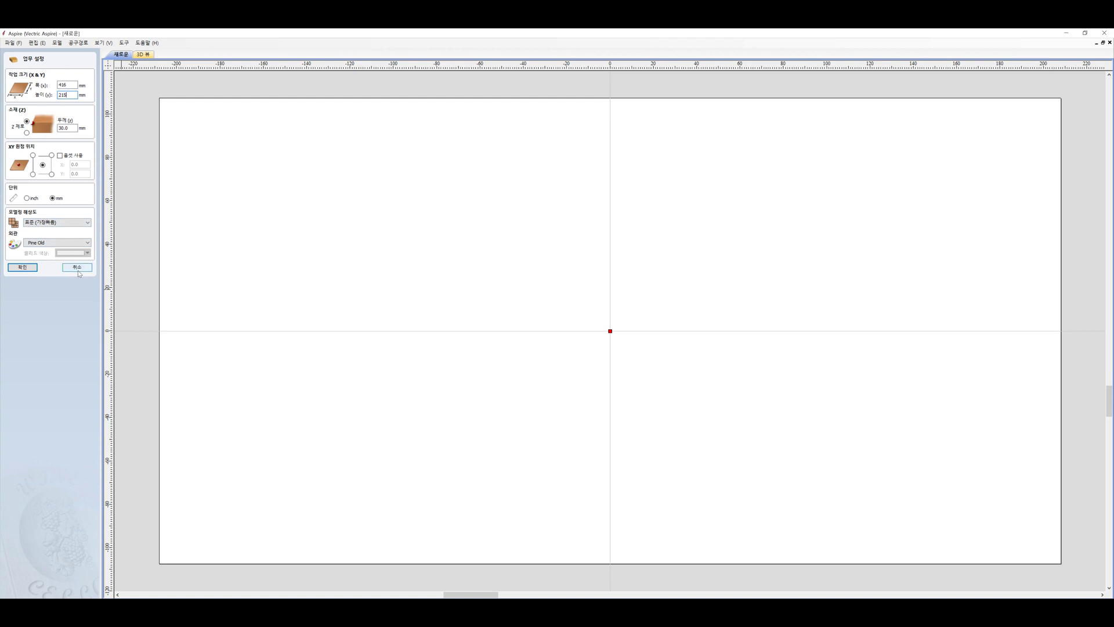
- Confirm the job setup of 416 × 215 mm with a 30 mm thick material and a centred XY origin
click(23, 268)
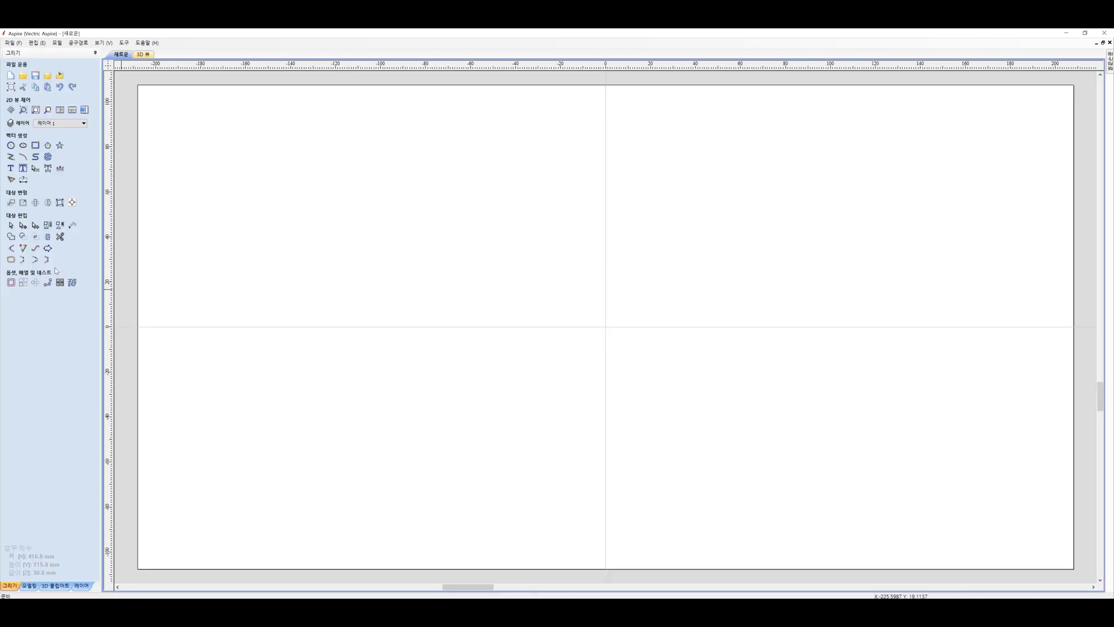
scroll(453, 318, down, 3)
scroll(456, 319, up, 2)
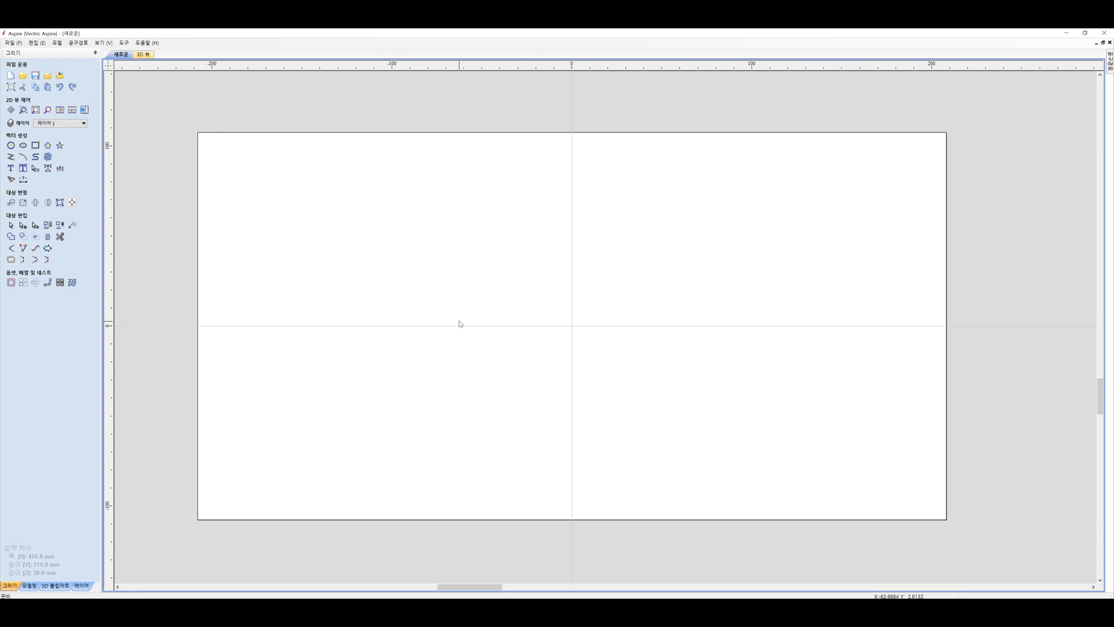
scroll(460, 324, down, 1)
scroll(459, 323, up, 1)
- Place the Panel46 outline from the 2D Vectors clipart library on the material
click(71, 587)
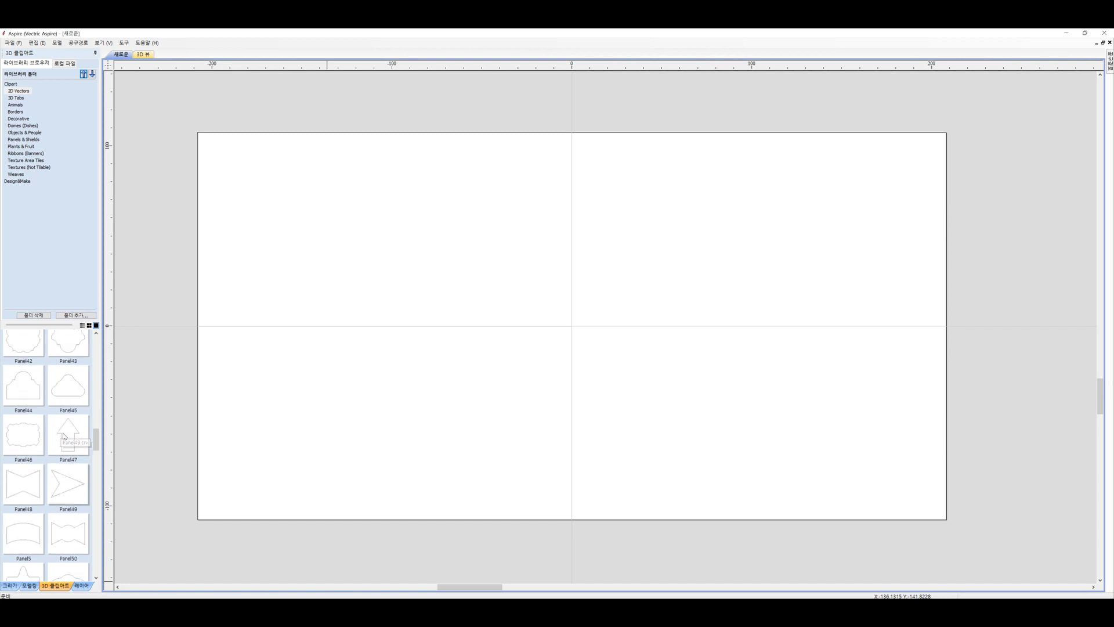
scroll(62, 446, up, 1)
drag(23, 437, 343, 426)
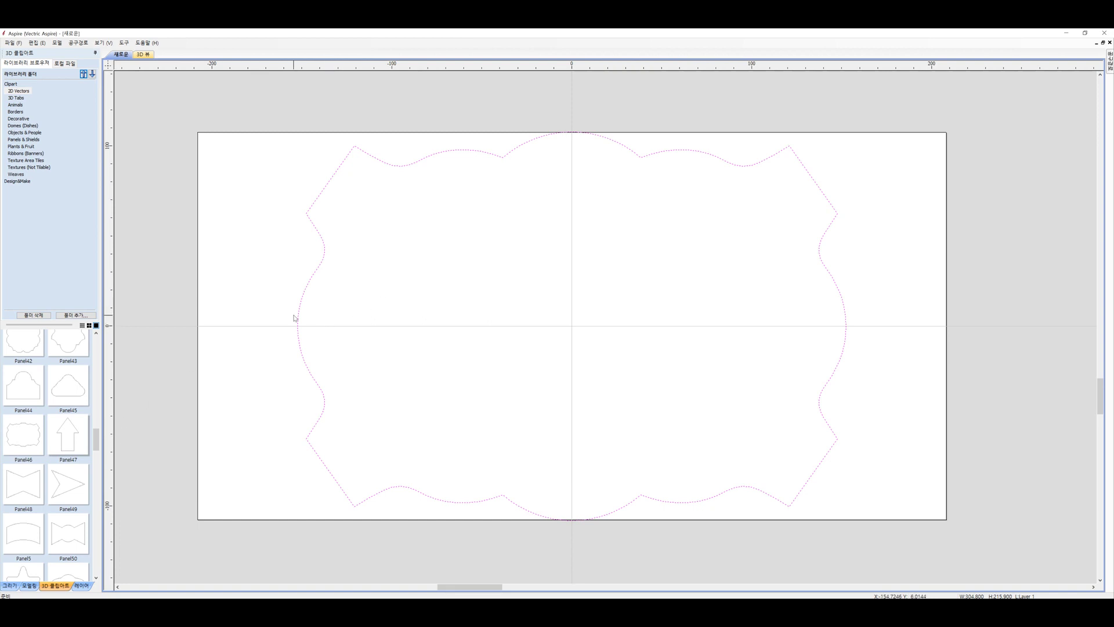
- Resize the panel outline to about 348 × 201 mm and centre it on the material
click(10, 585)
click(298, 325)
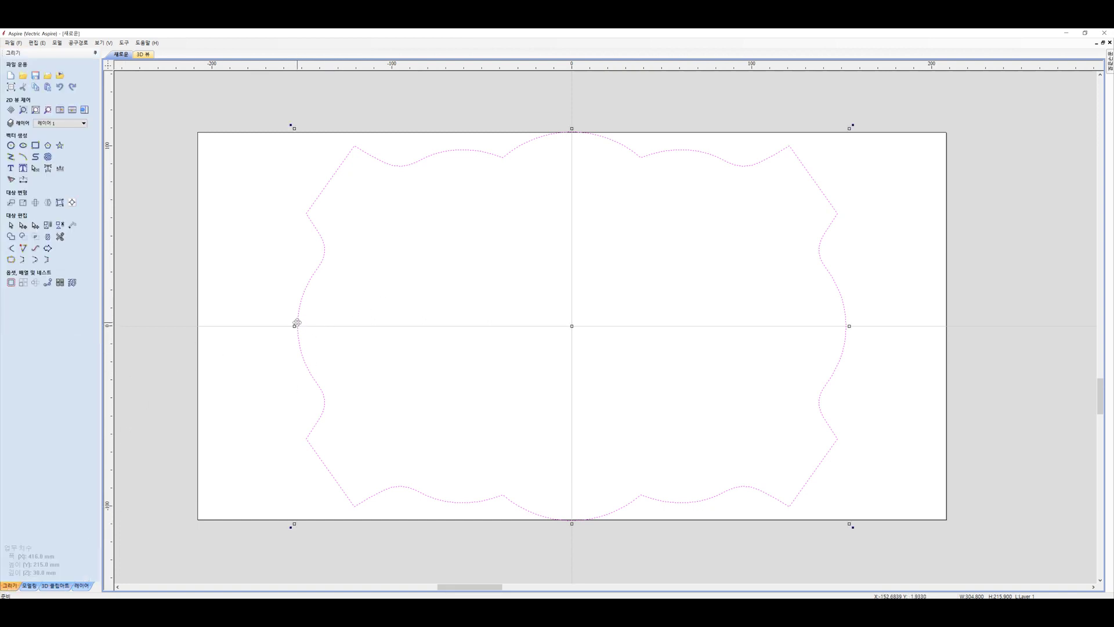
drag(296, 324, 220, 328)
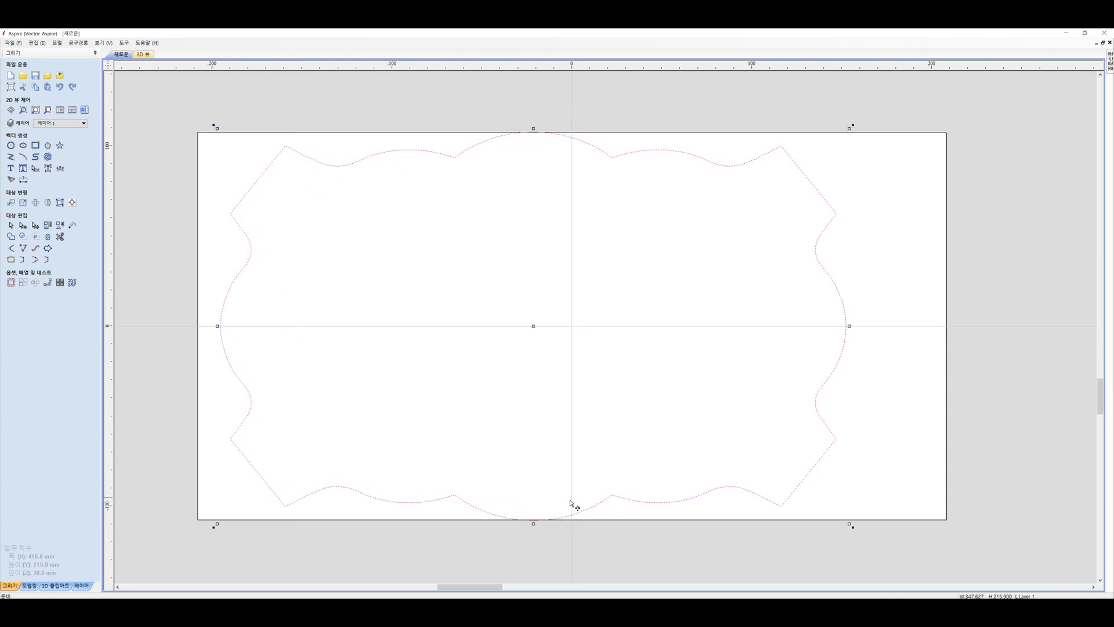
drag(534, 520, 535, 497)
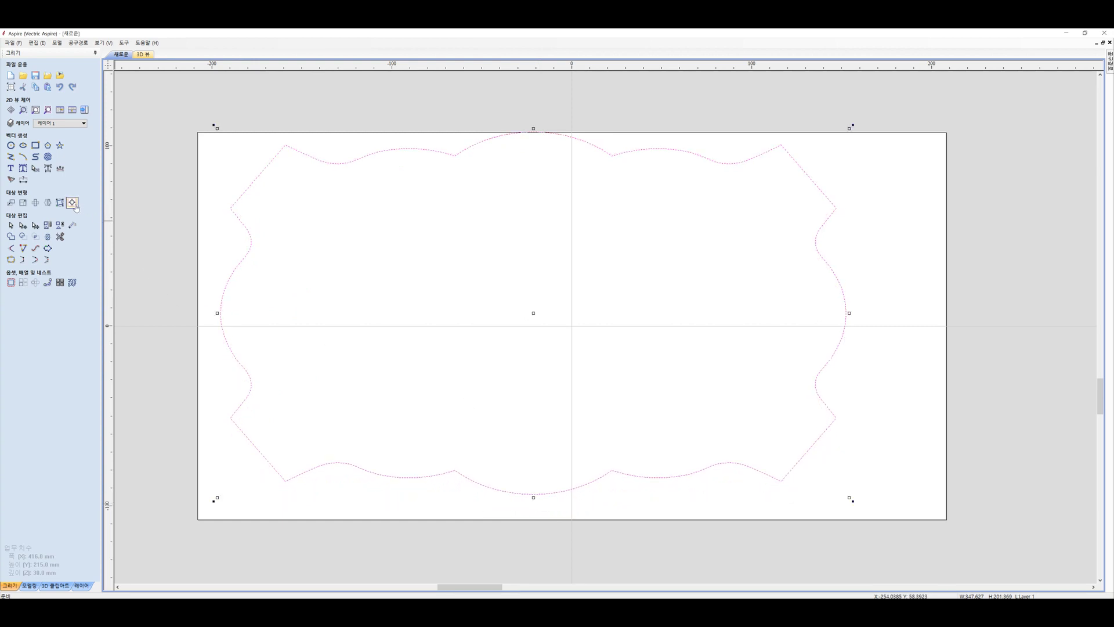
click(72, 203)
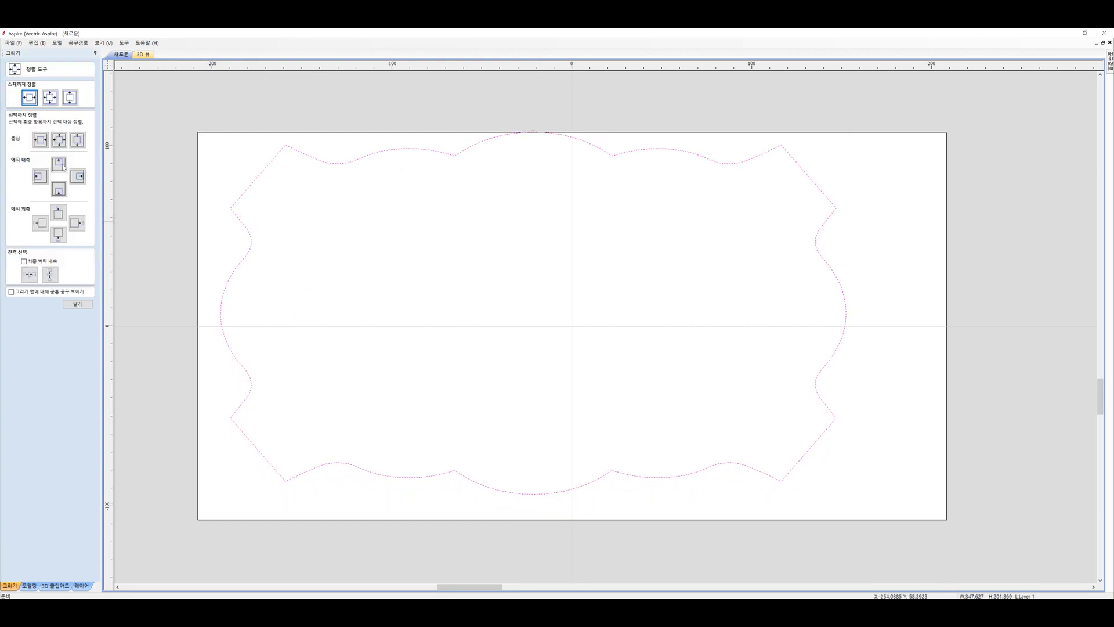
click(51, 98)
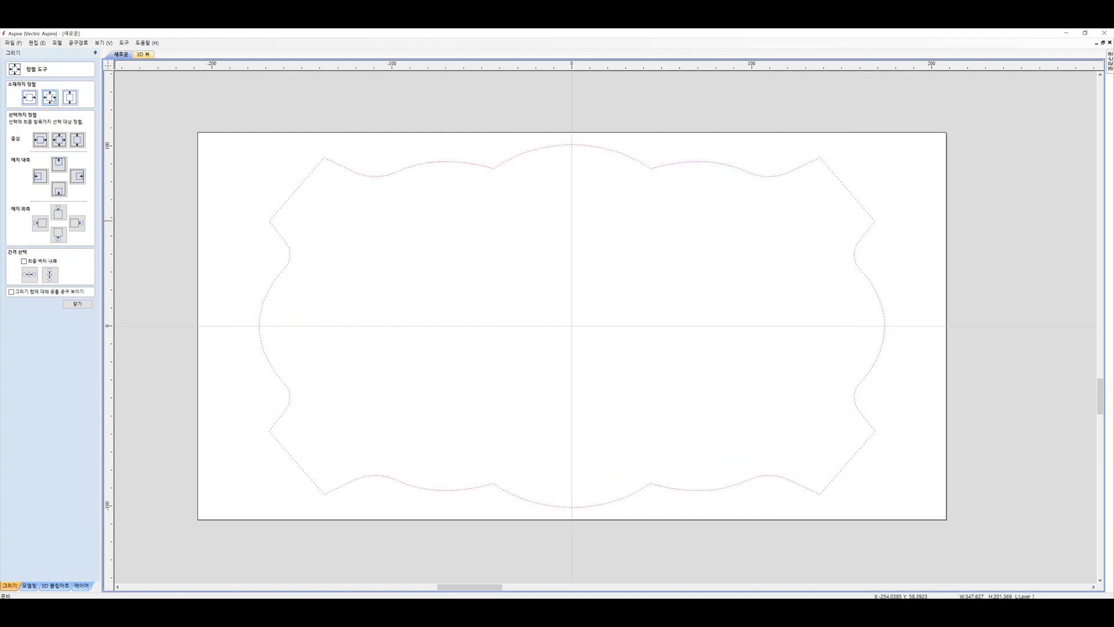
- Widen the panel outline to about 359 mm and centre it on the material again
click(884, 326)
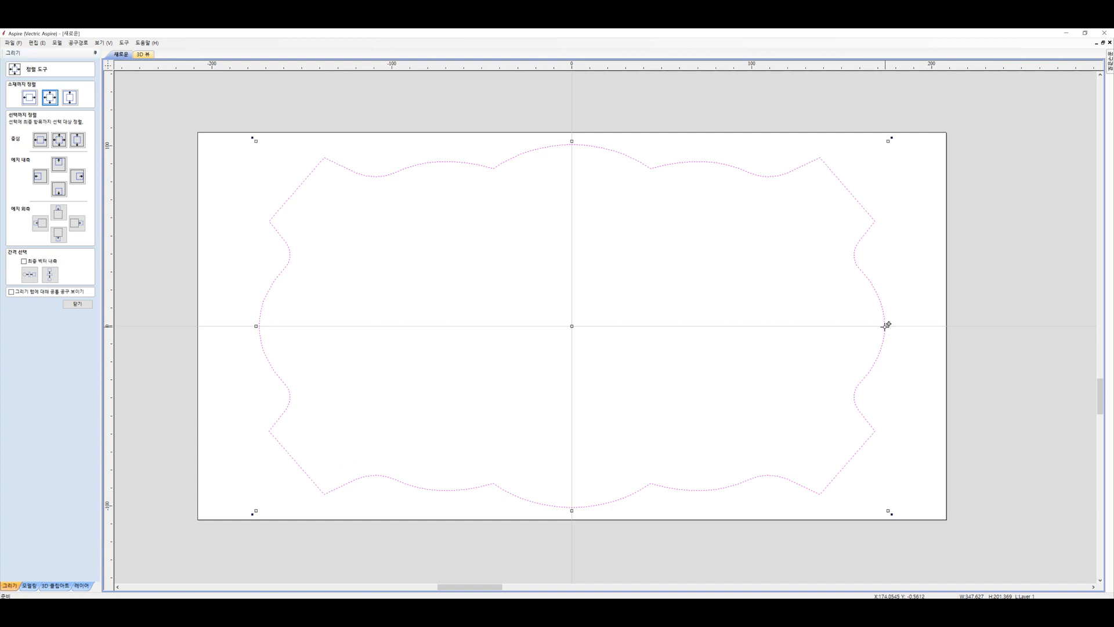
drag(886, 327, 906, 328)
click(50, 98)
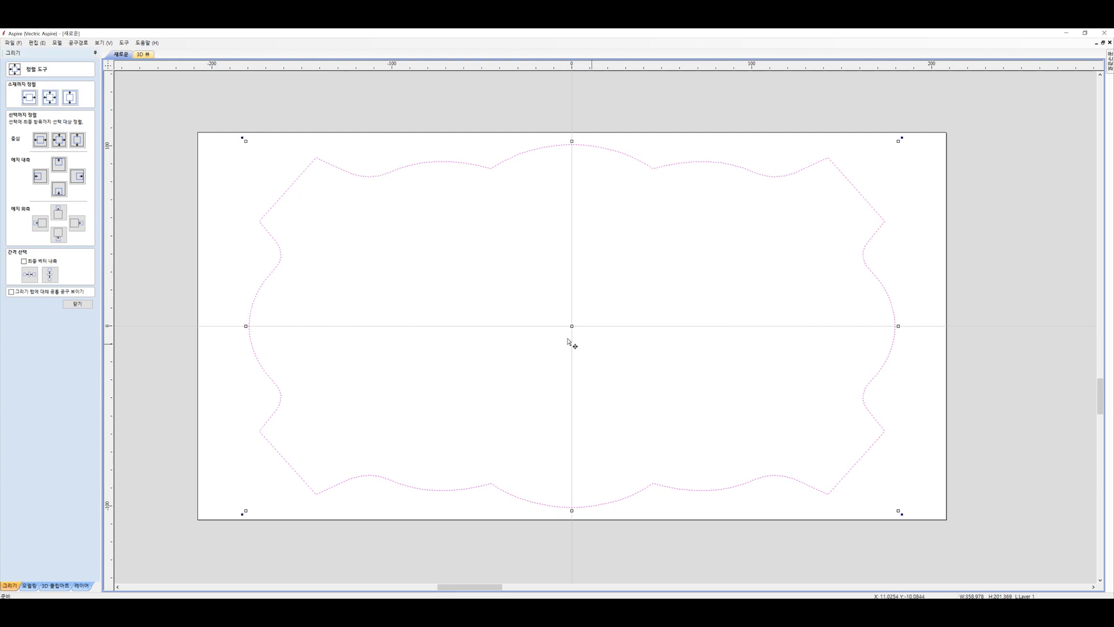
click(78, 305)
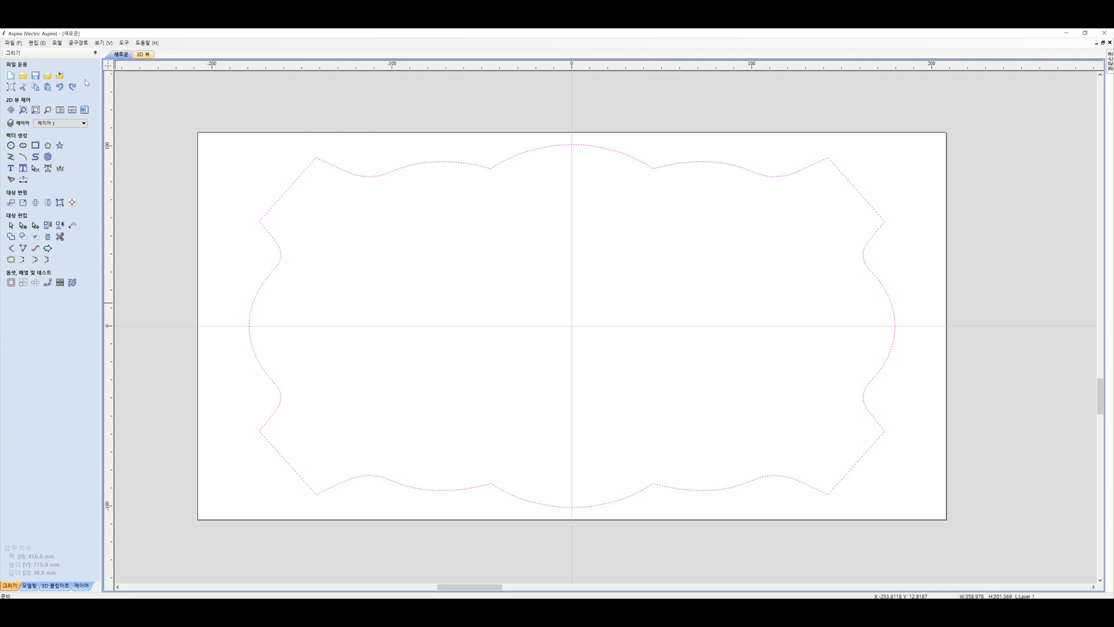
- Import the bitmap image 1010 from the desktop folder
click(60, 76)
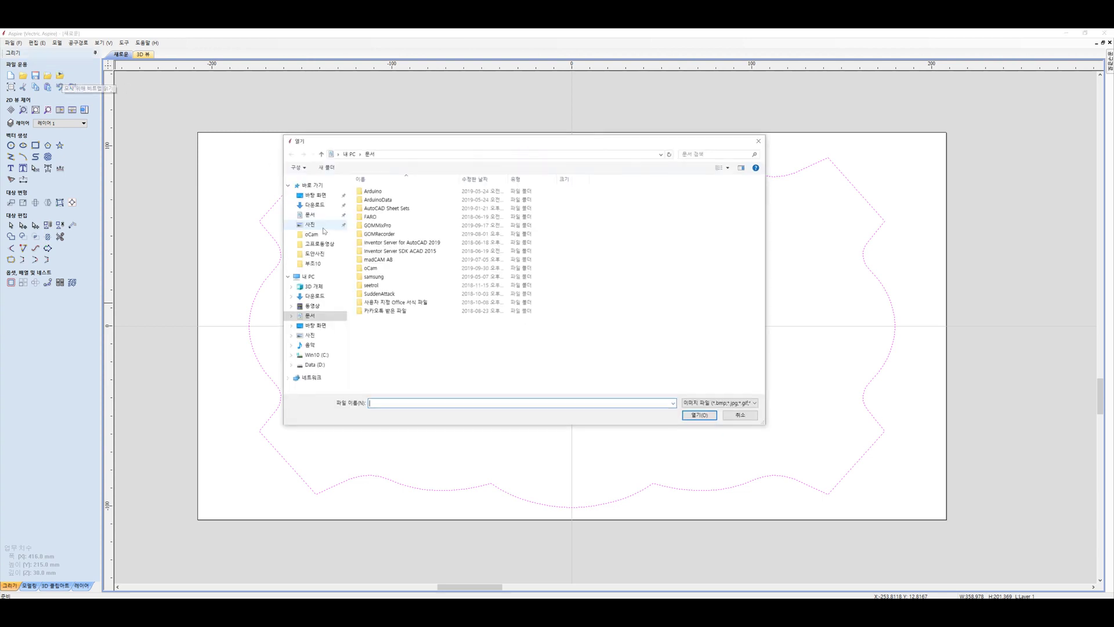
click(314, 325)
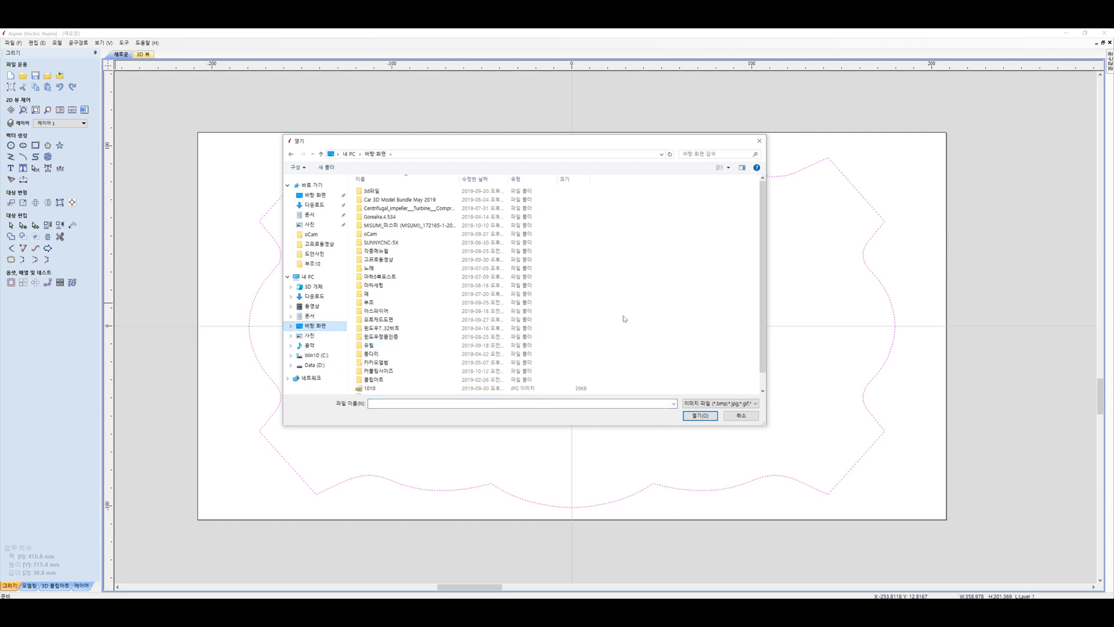
scroll(624, 313, down, 3)
click(388, 374)
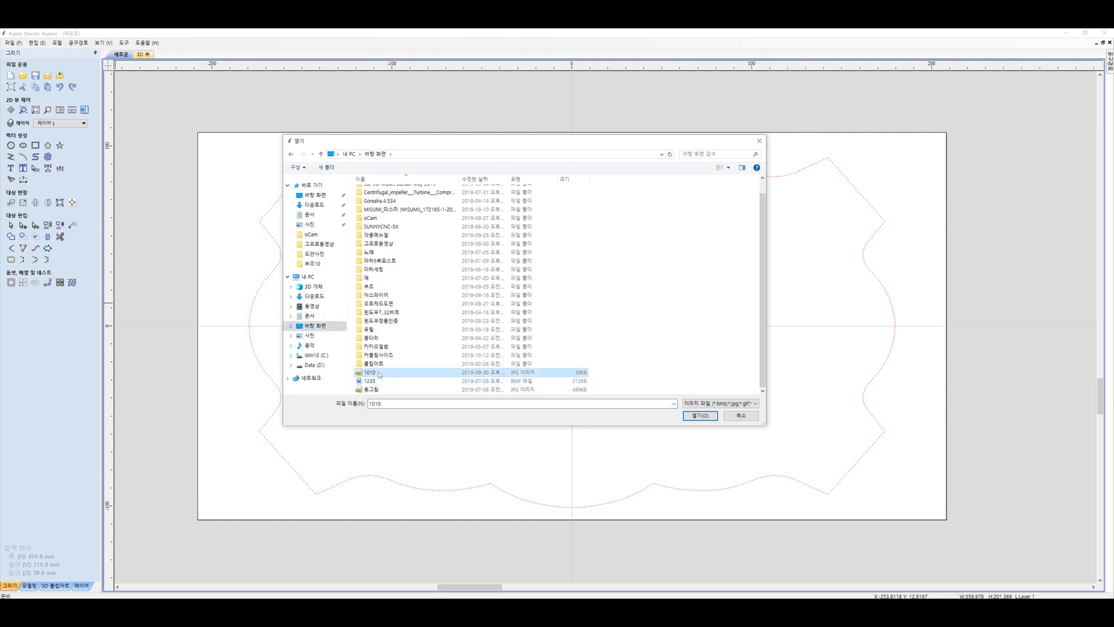
click(705, 416)
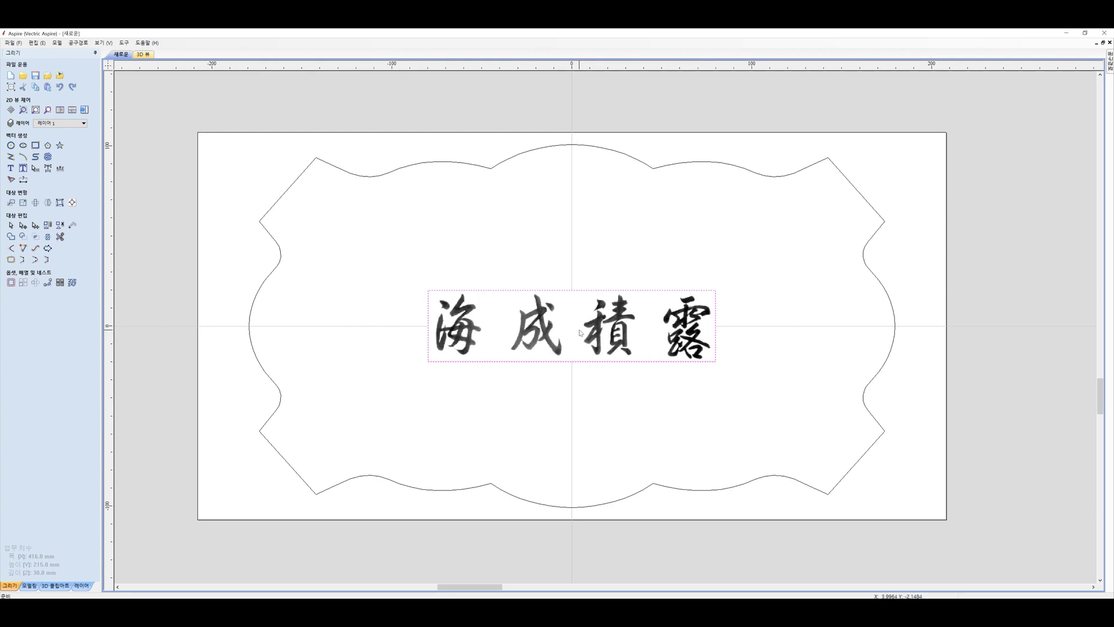
- Enlarge the calligraphy bitmap to about 283 × 70 mm and position it in the upper middle of the panel outline
click(602, 337)
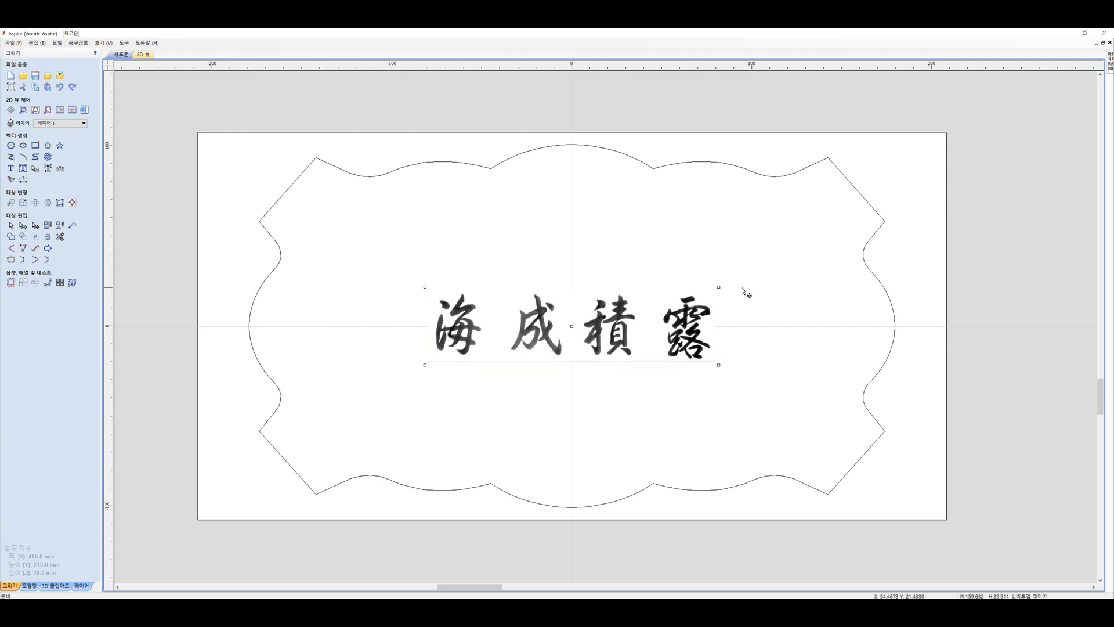
drag(718, 289, 877, 247)
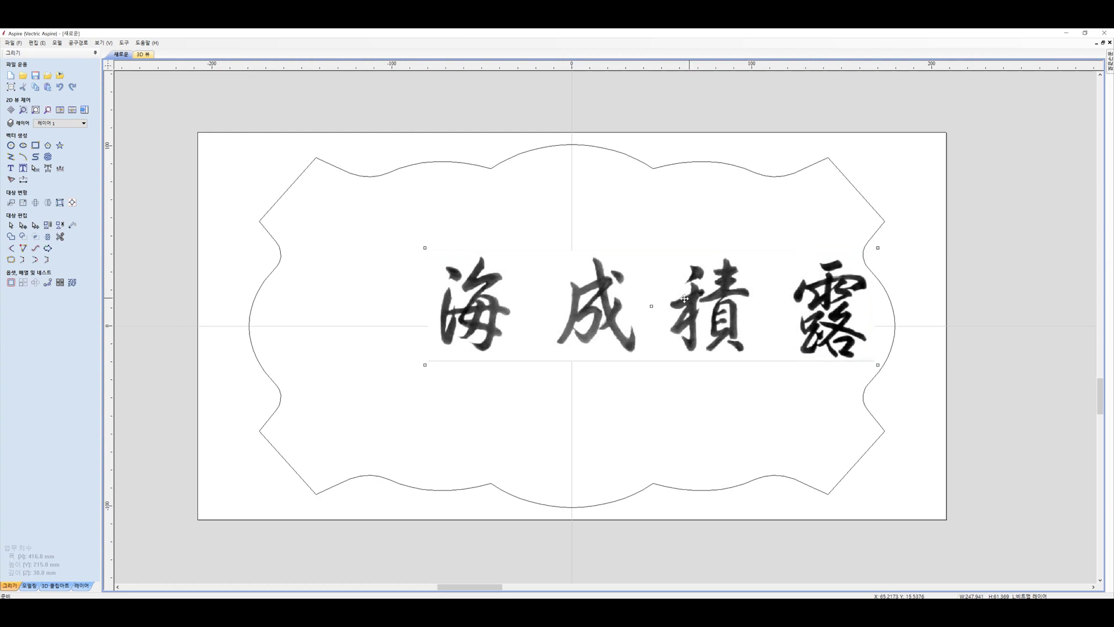
drag(421, 247, 391, 238)
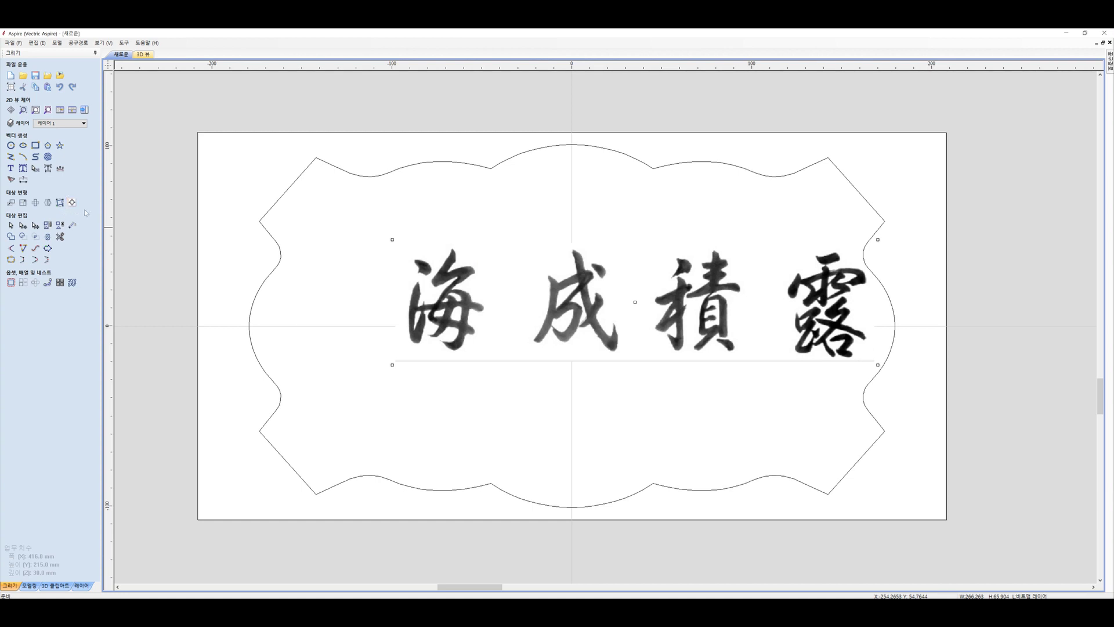
drag(636, 302, 575, 288)
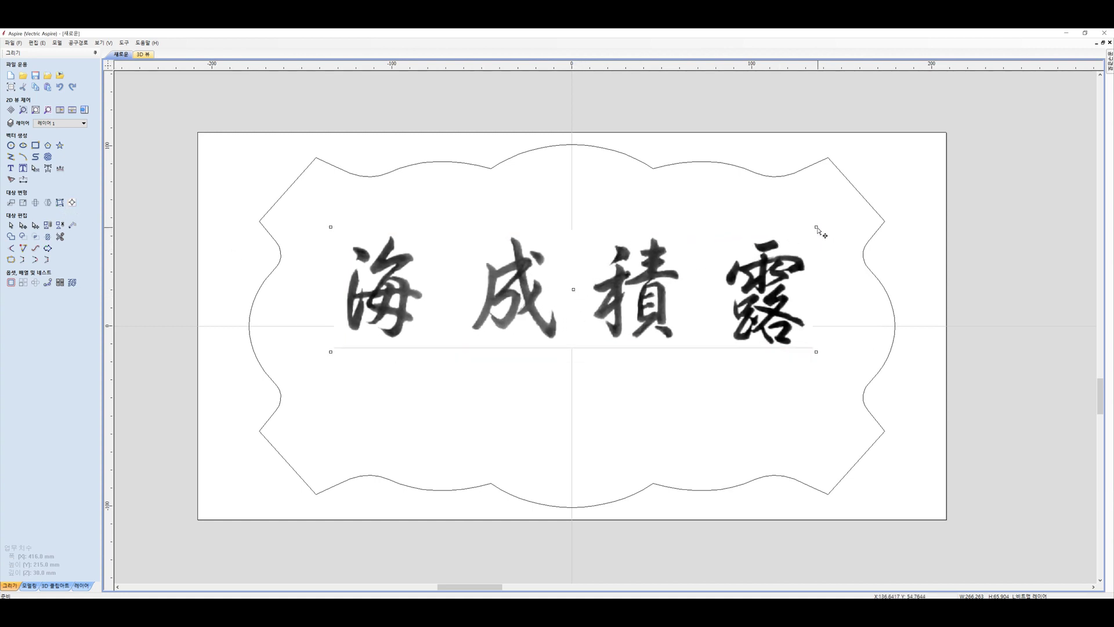
drag(816, 227, 831, 222)
drag(745, 266, 738, 267)
click(669, 306)
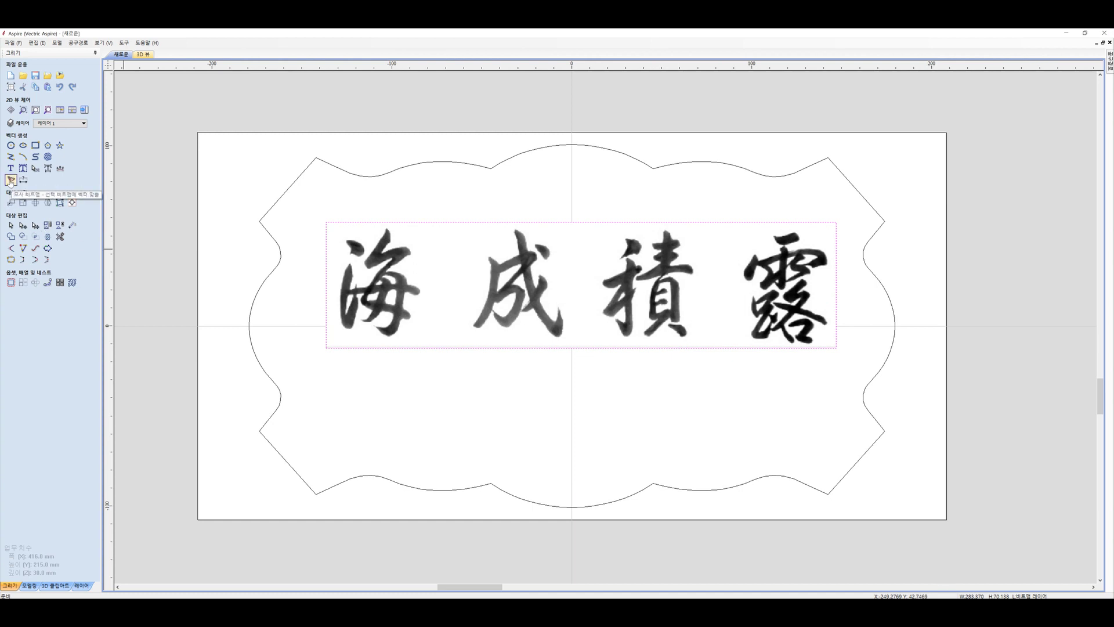
- Set up a black and white trace of the calligraphy bitmap with a threshold of 0.45 and bitmap fading of 22%
click(10, 181)
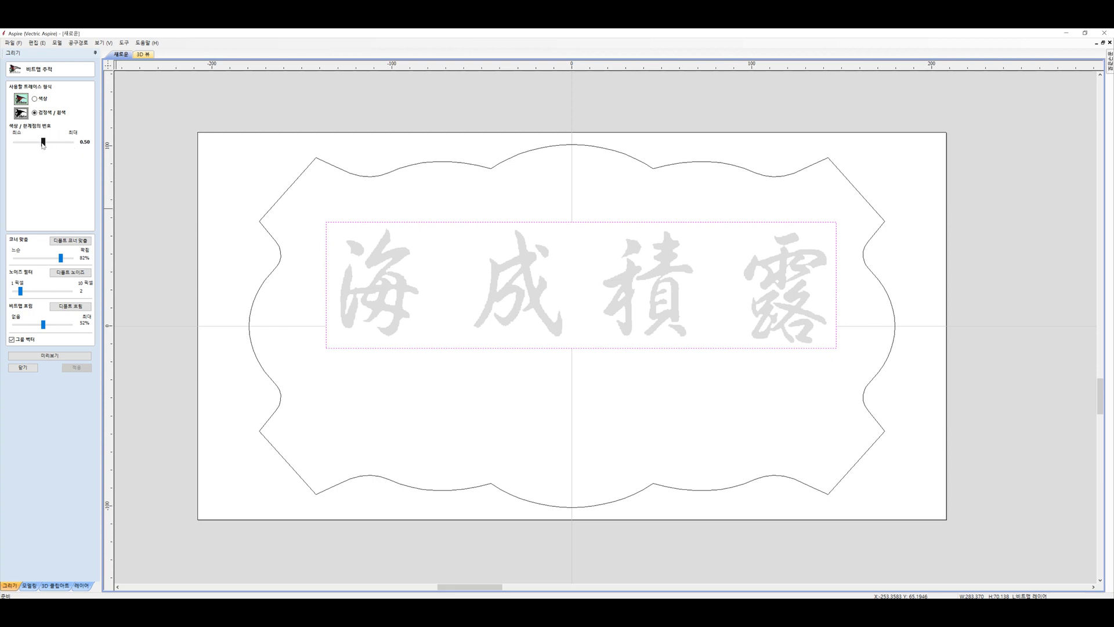
mouse_move(43, 145)
mouse_down()
mouse_move(72, 142)
mouse_move(41, 144)
mouse_up()
drag(43, 327, 45, 327)
drag(58, 329, 26, 327)
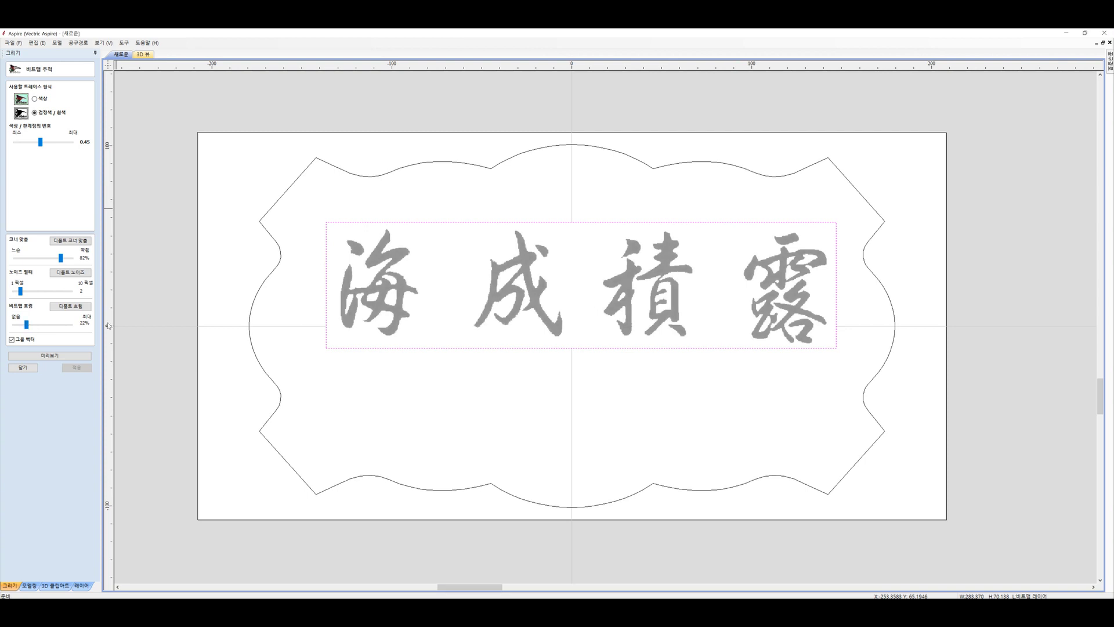
- Preview the traced character outlines, inspect them up close, and apply the trace as vectors
click(55, 356)
scroll(534, 302, up, 6)
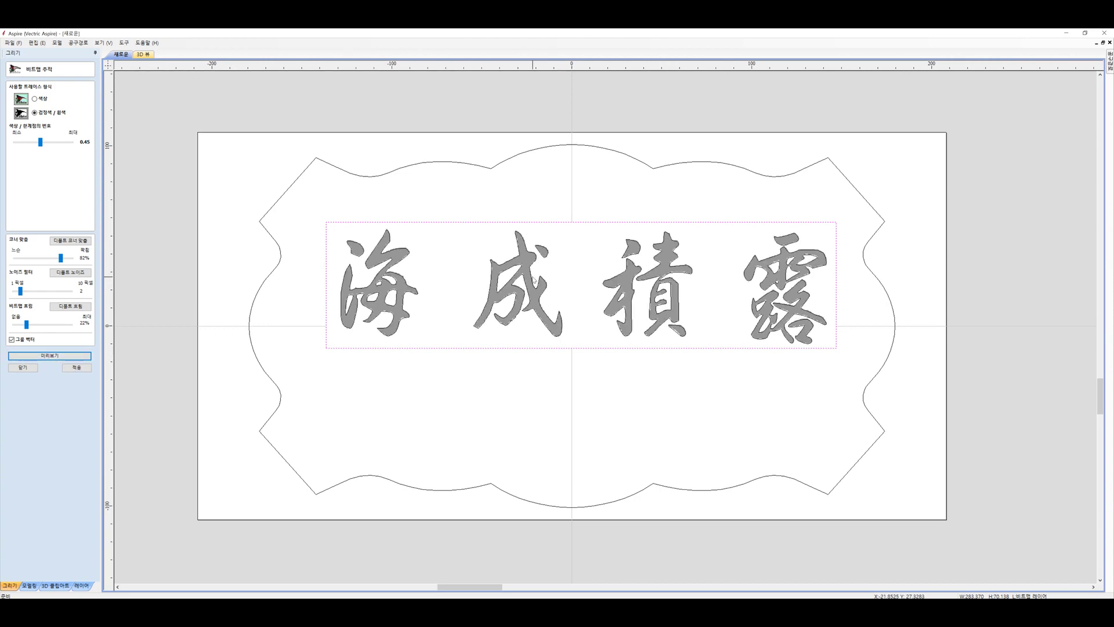
scroll(544, 299, up, 3)
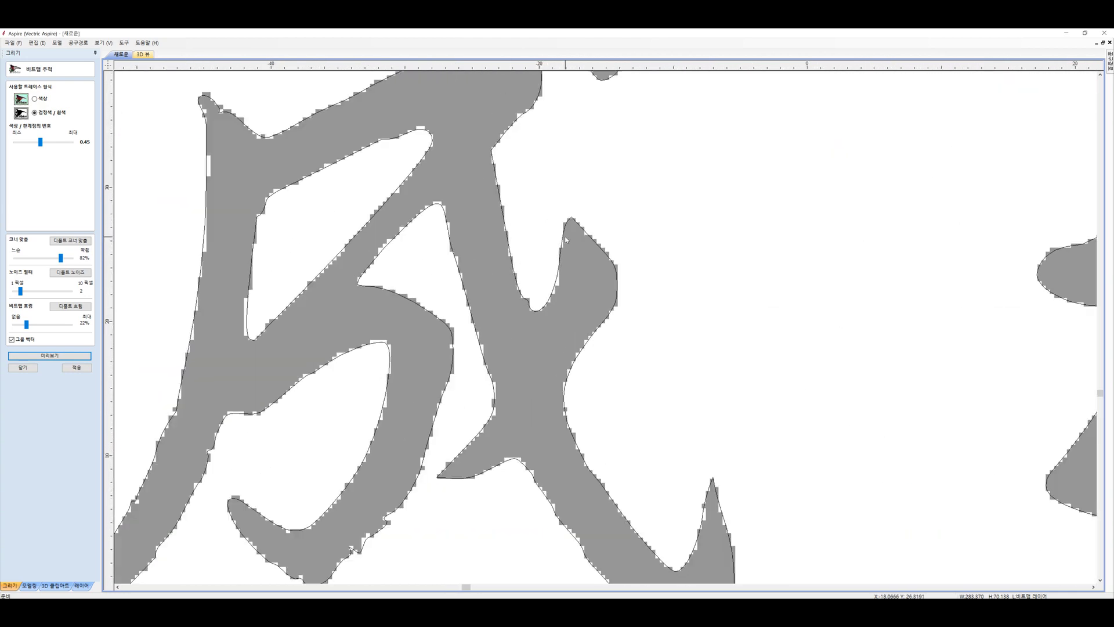
scroll(595, 360, down, 5)
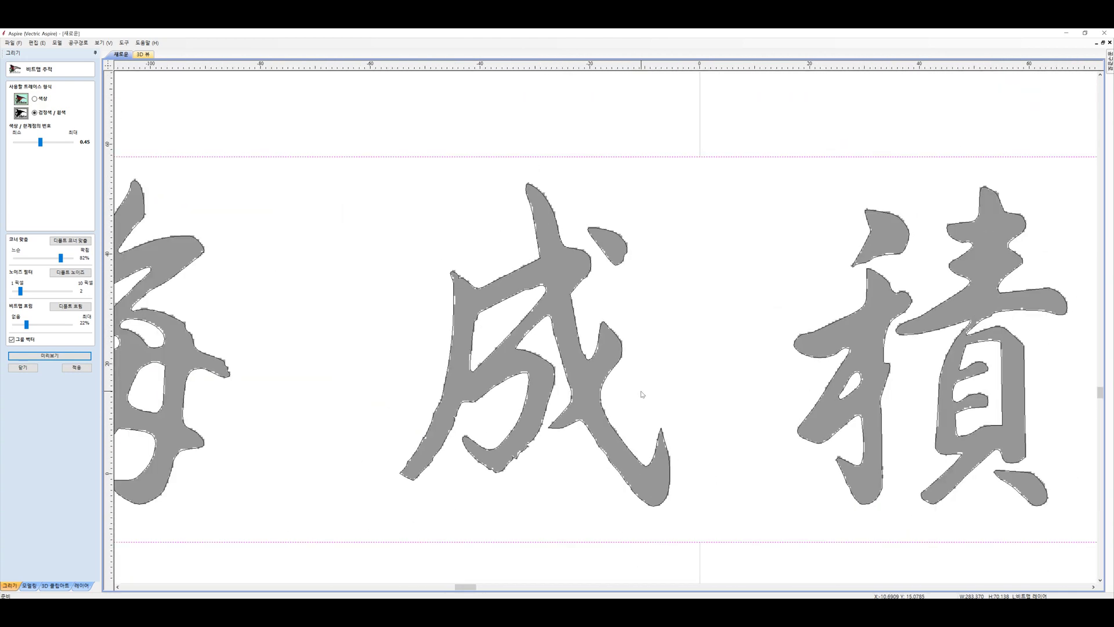
middle_drag(680, 393, 652, 342)
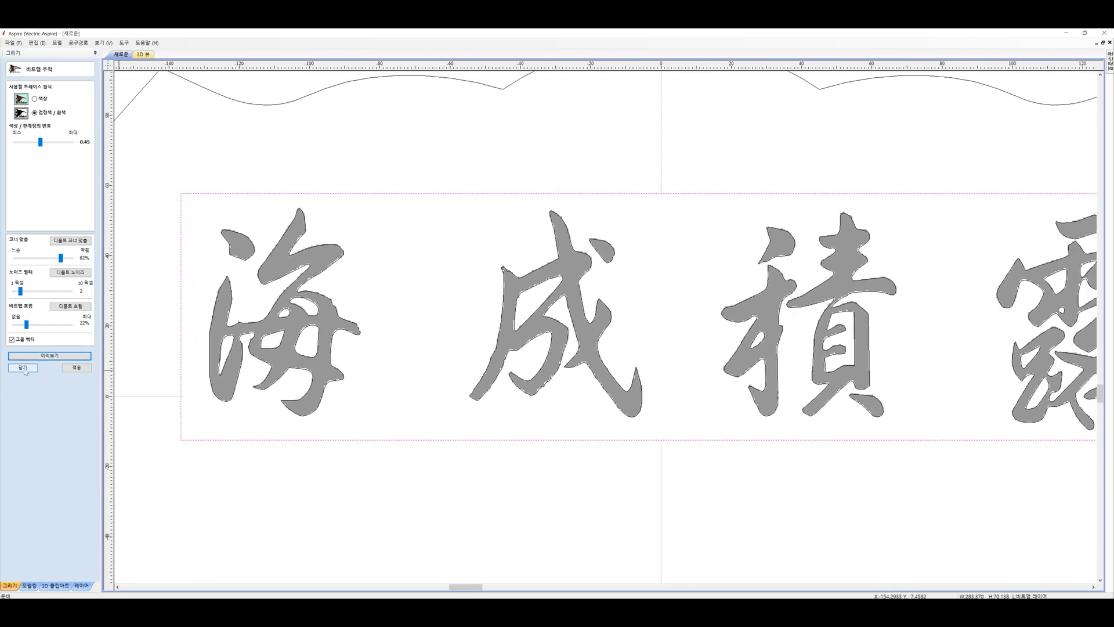
click(74, 370)
click(29, 370)
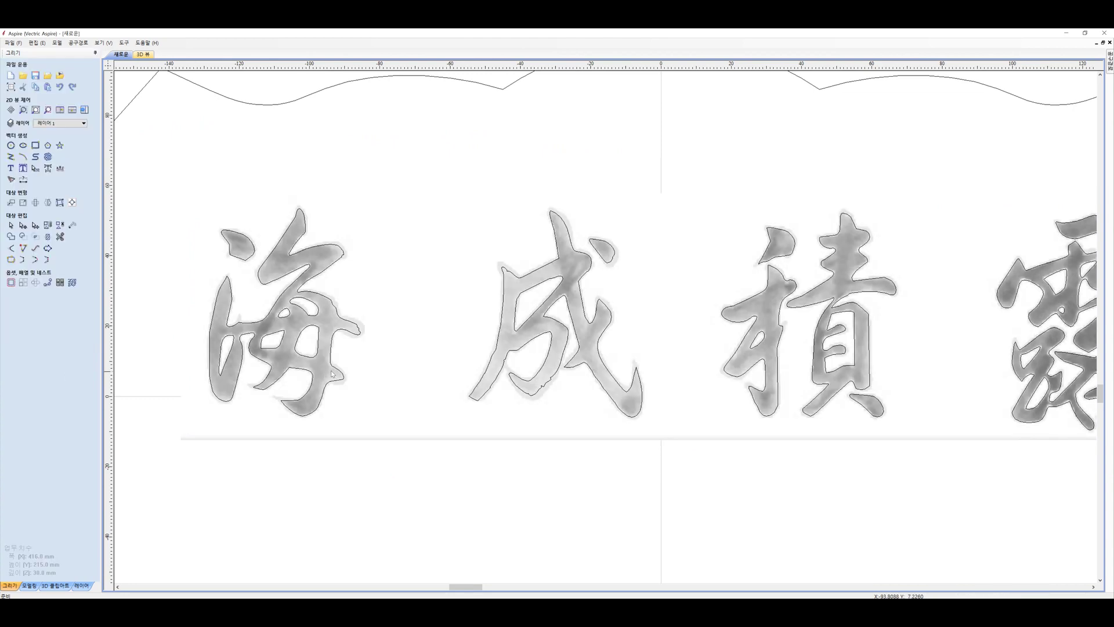
- Select the traced character vectors and nudge them two steps left off the bitmap
click(343, 375)
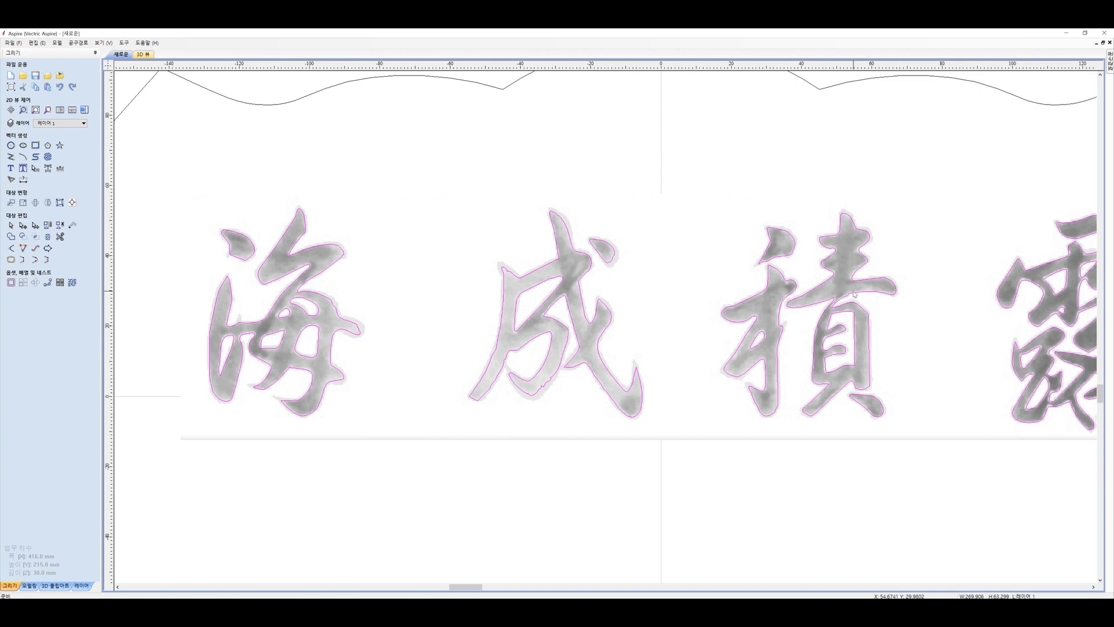
scroll(853, 294, down, 2)
scroll(929, 303, down, 2)
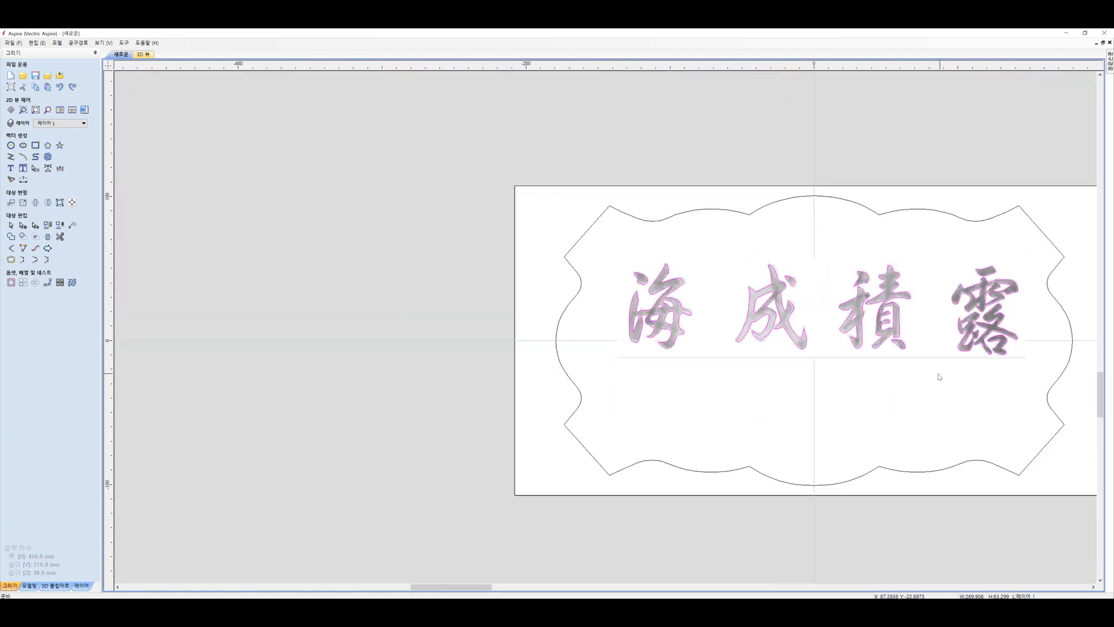
middle_drag(940, 378, 728, 346)
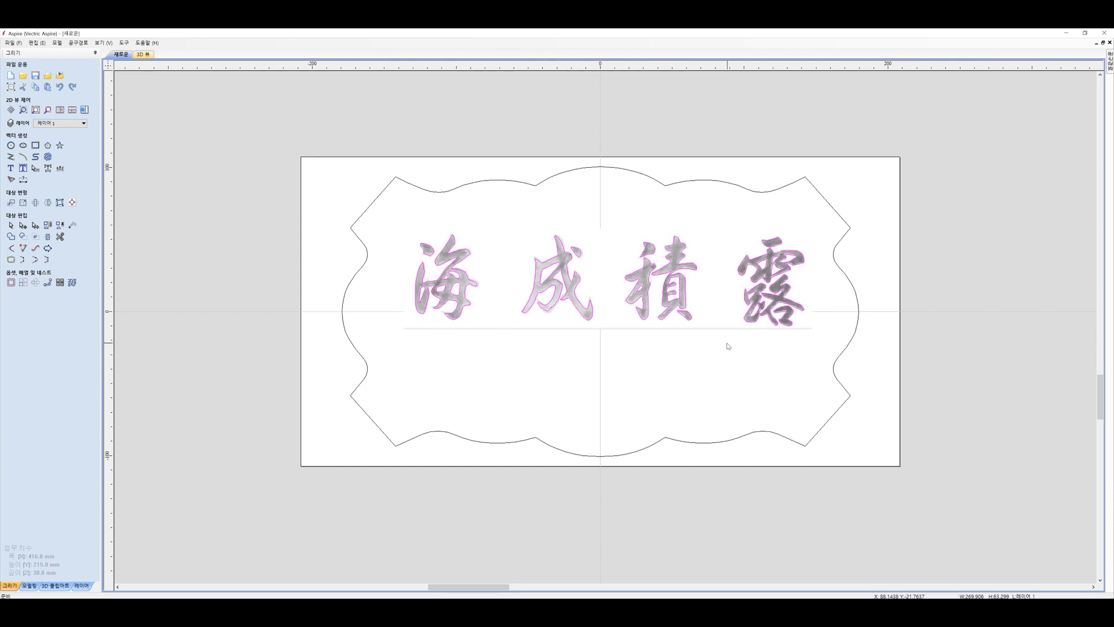
click(590, 310)
key(Left)
key(Left)
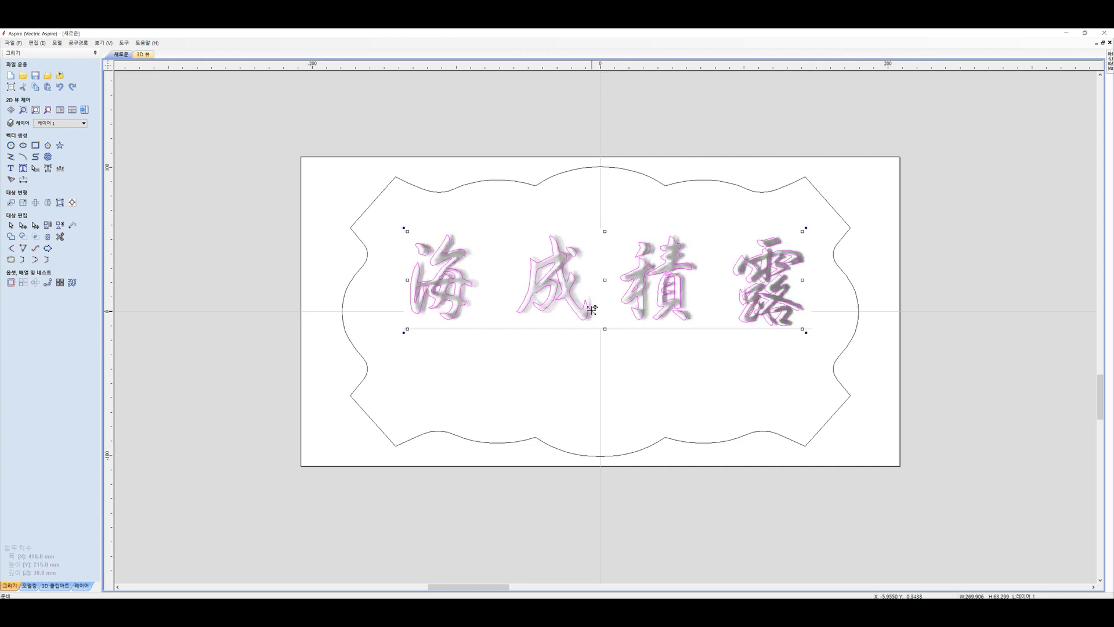
- Move the traced character vectors down off the calligraphy bitmap and delete the bitmap
click(705, 369)
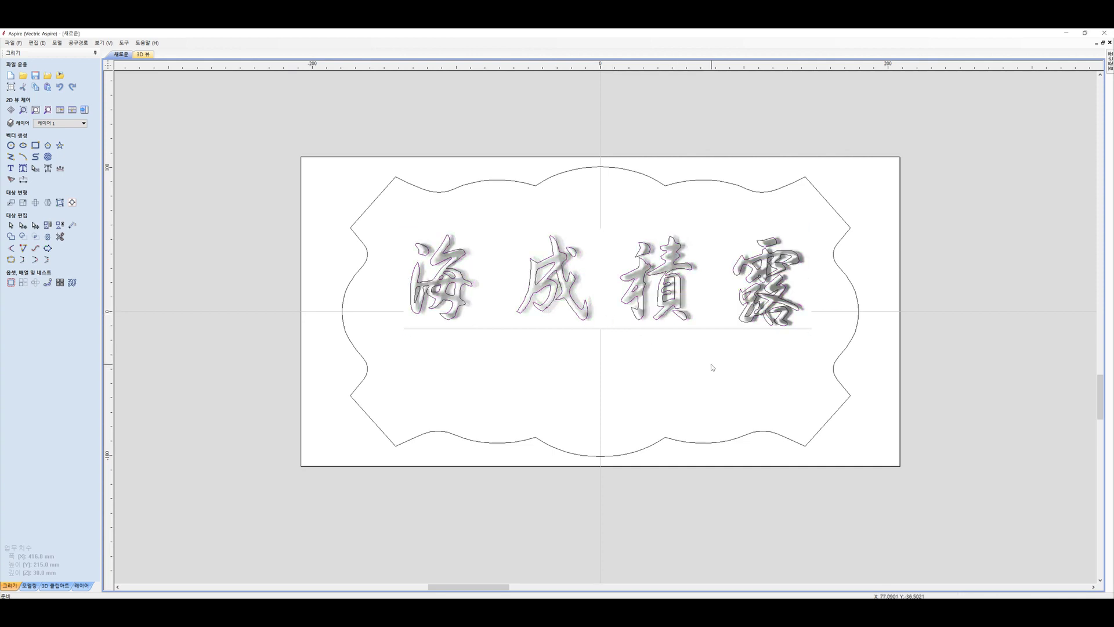
click(805, 261)
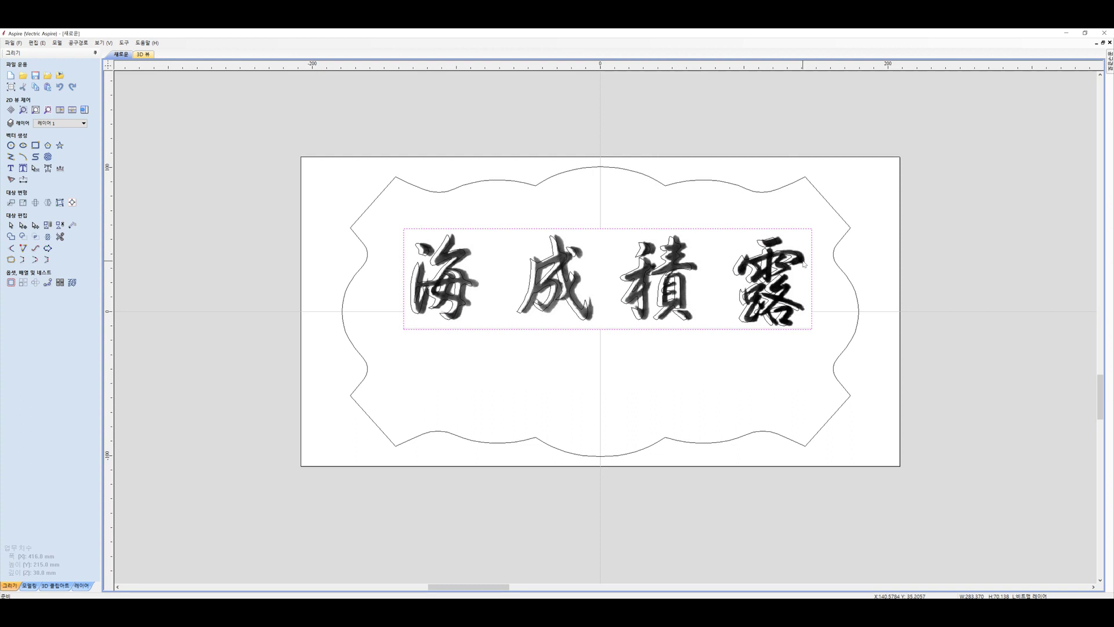
click(729, 267)
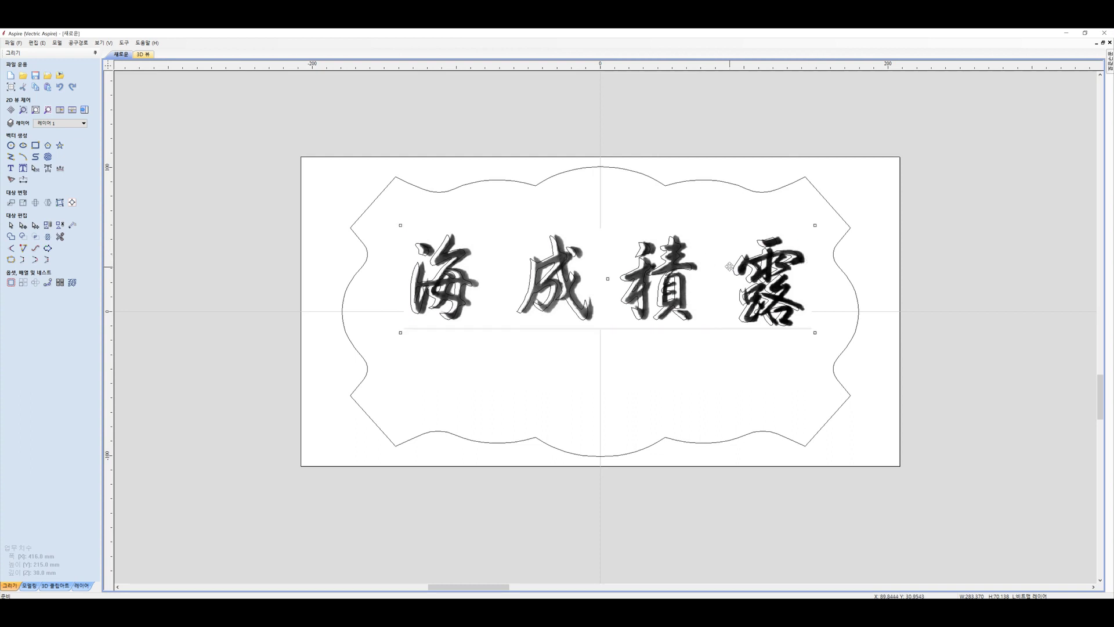
click(630, 275)
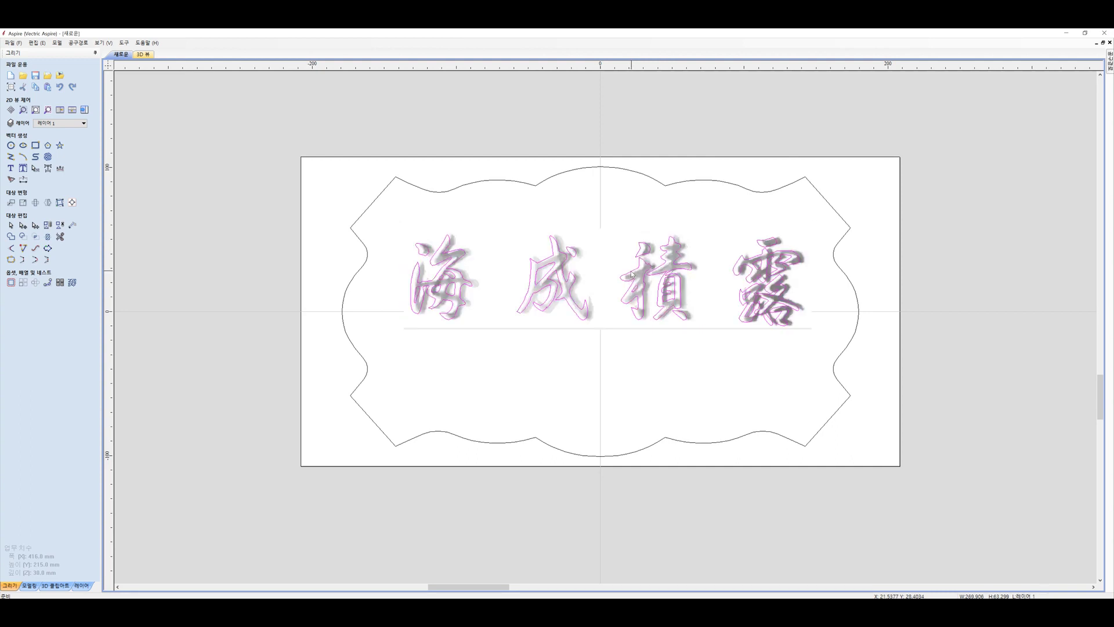
drag(631, 275, 458, 398)
click(470, 275)
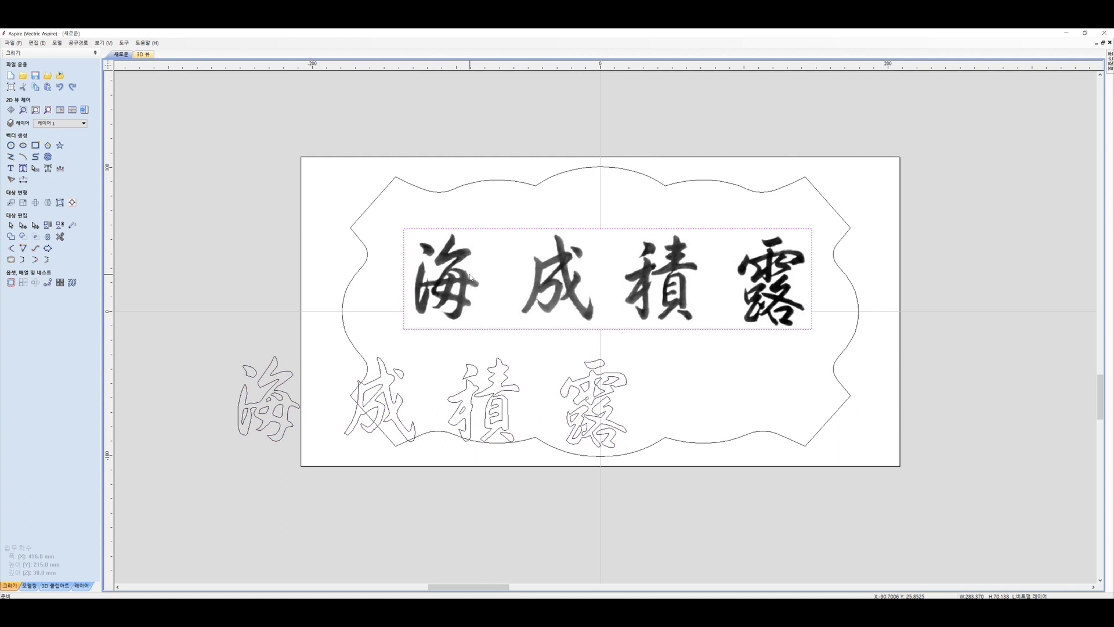
key(Delete)
- Move the traced character vectors back up into the upper middle of the panel outline
click(499, 393)
drag(499, 393, 667, 277)
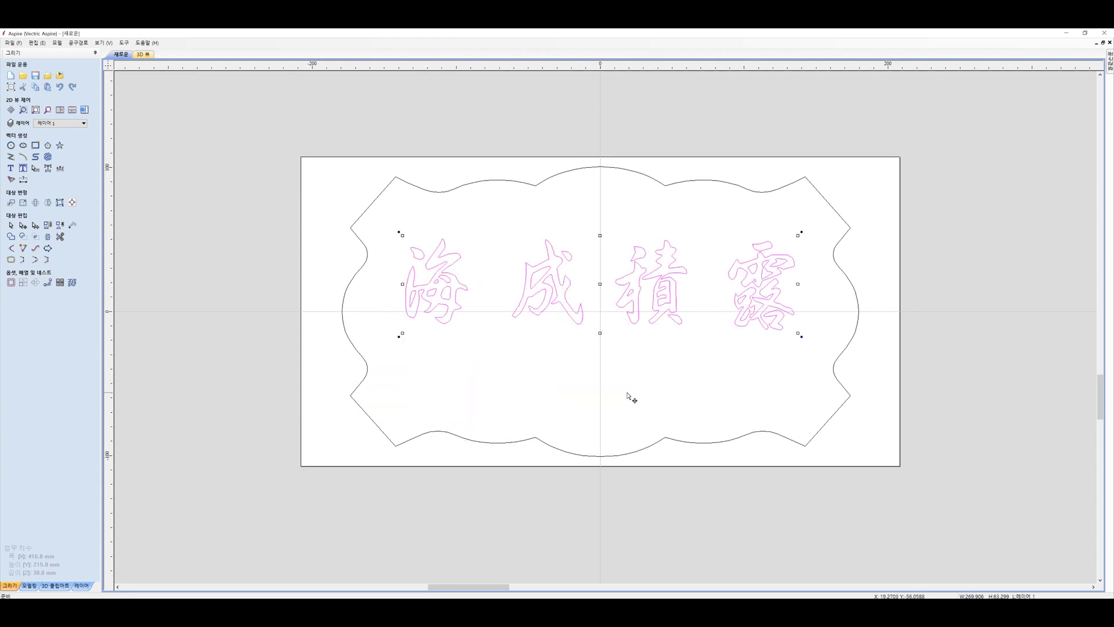
click(617, 375)
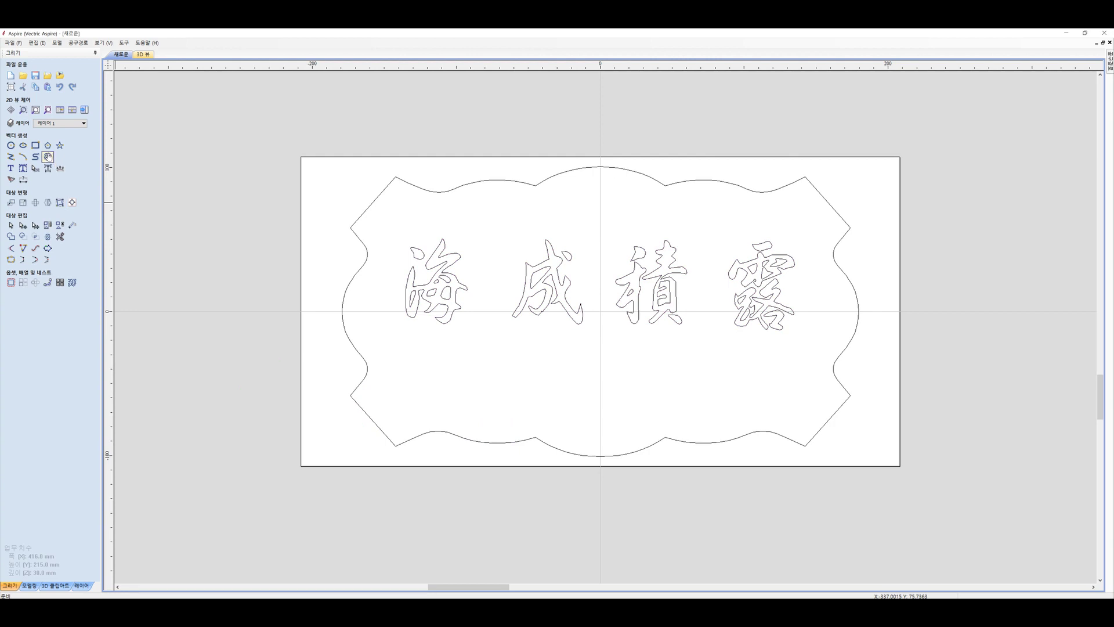
- Add the text "한방울의 이슬이 모여 바다를 이룬다" at 7 mm height and place it centred beneath the calligraphy characters
click(11, 168)
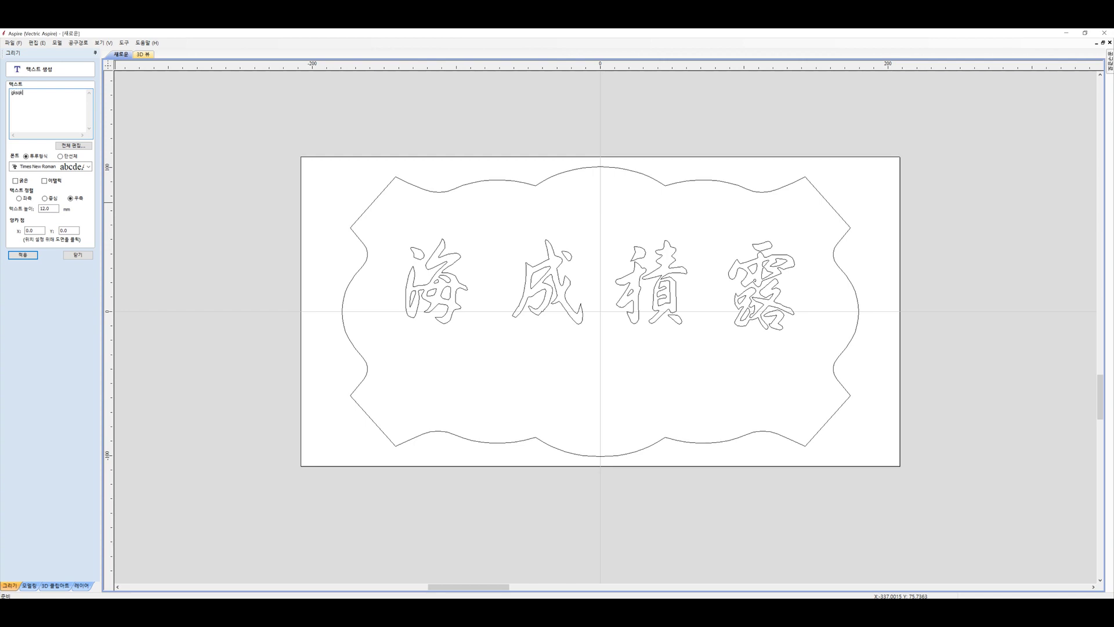
text(ddn)
key(BackSpace)
key(BackSpace)
key(BackSpace)
key(BackSpace)
key(BackSpace)
key(BackSpace)
key(BackSpace)
key(BackSpace)
key(BackSpace)
key(BackSpace)
key(BackSpace)
key(BackSpace)
text(한ㅂ)
text(ㅏㅇㅇ)
text(ㅜㄹㅇㅢㅇ)
text( 이슬)
text(이 모여)
text( 바다)
text(를 이룬)
text(다)
double_click(45, 209)
text(7)
click(22, 255)
click(78, 255)
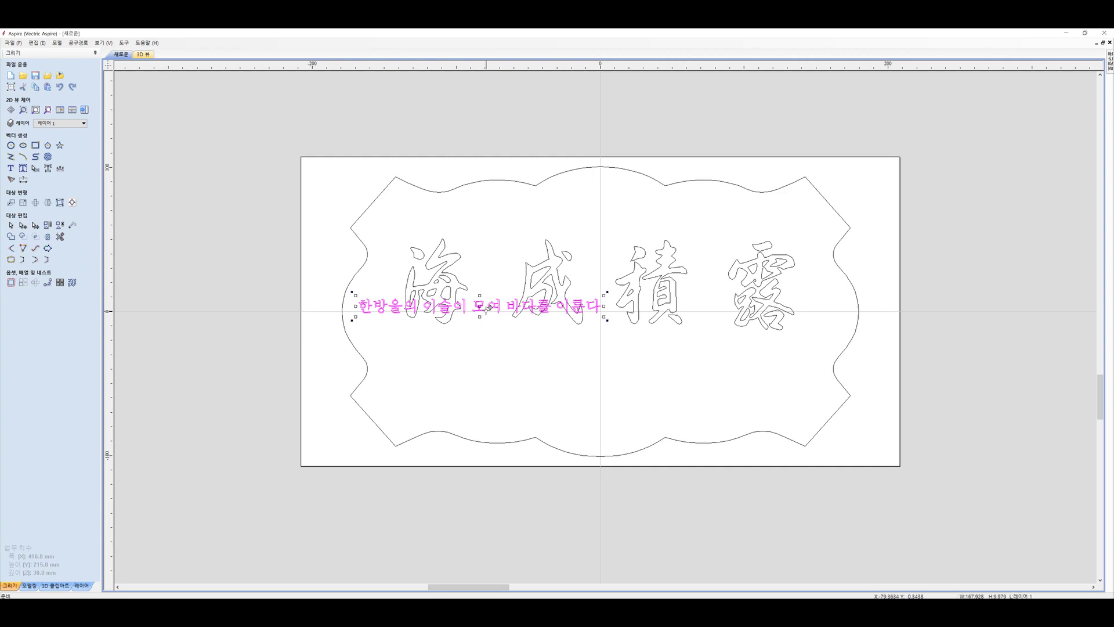
drag(482, 310, 605, 347)
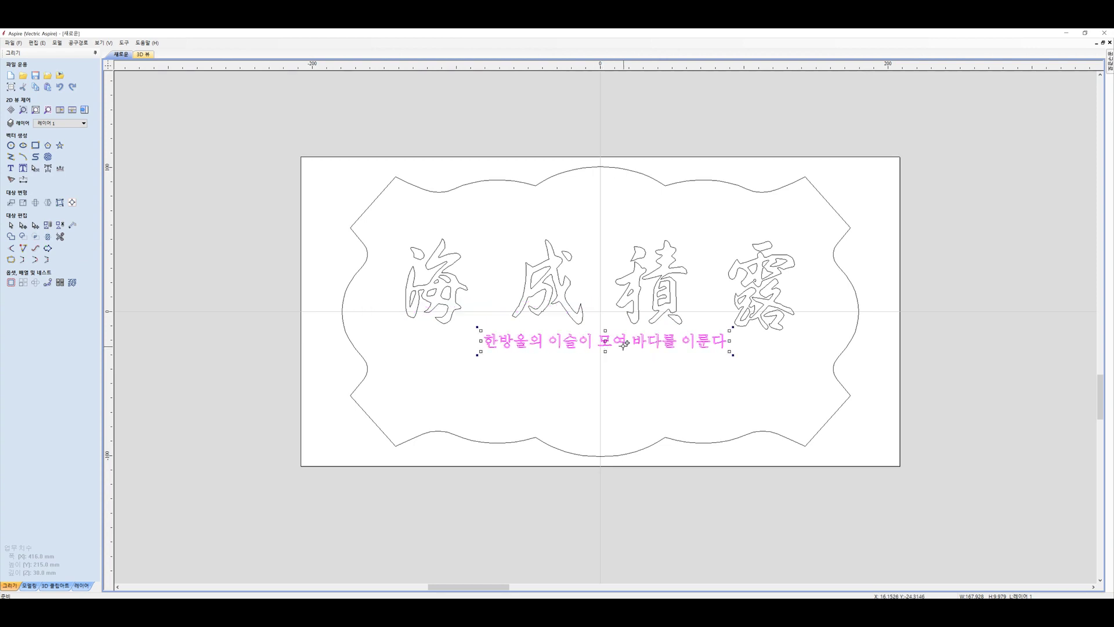
click(623, 390)
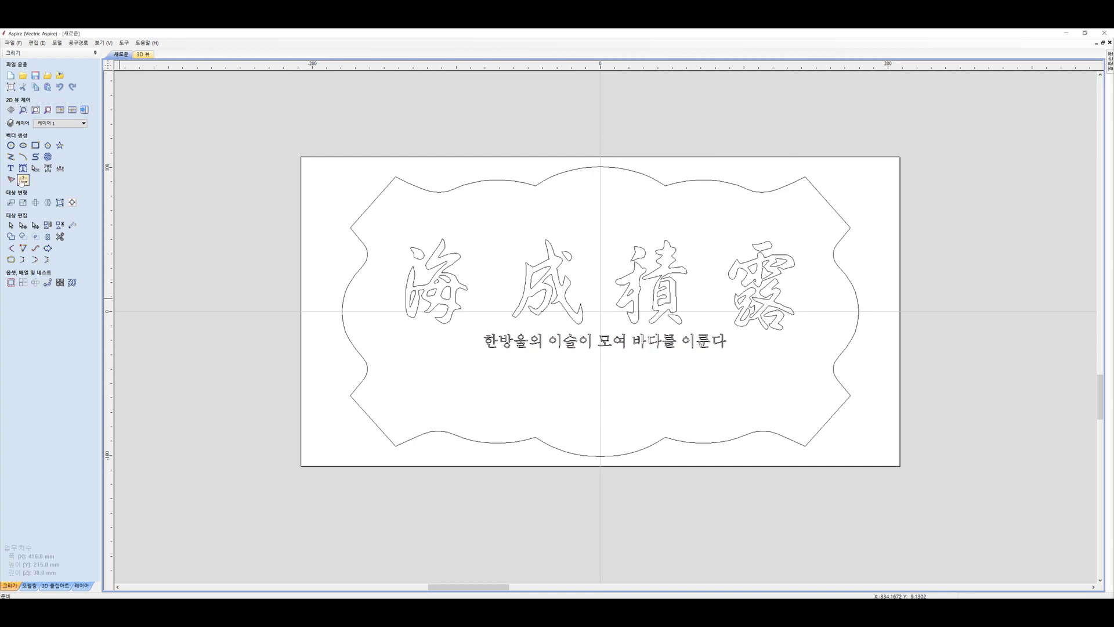
- Add the text "Auto cnc tv" at 12 mm height and place it in the lower right corner of the panel outline
click(11, 169)
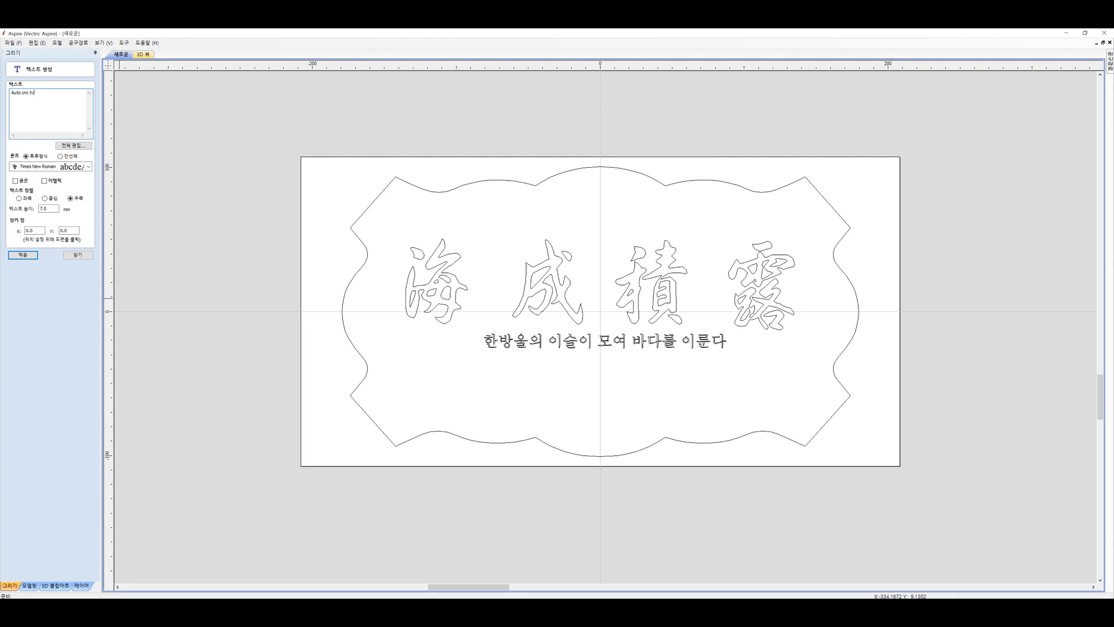
double_click(49, 208)
text(12)
click(22, 254)
click(78, 254)
click(561, 309)
drag(561, 310, 775, 422)
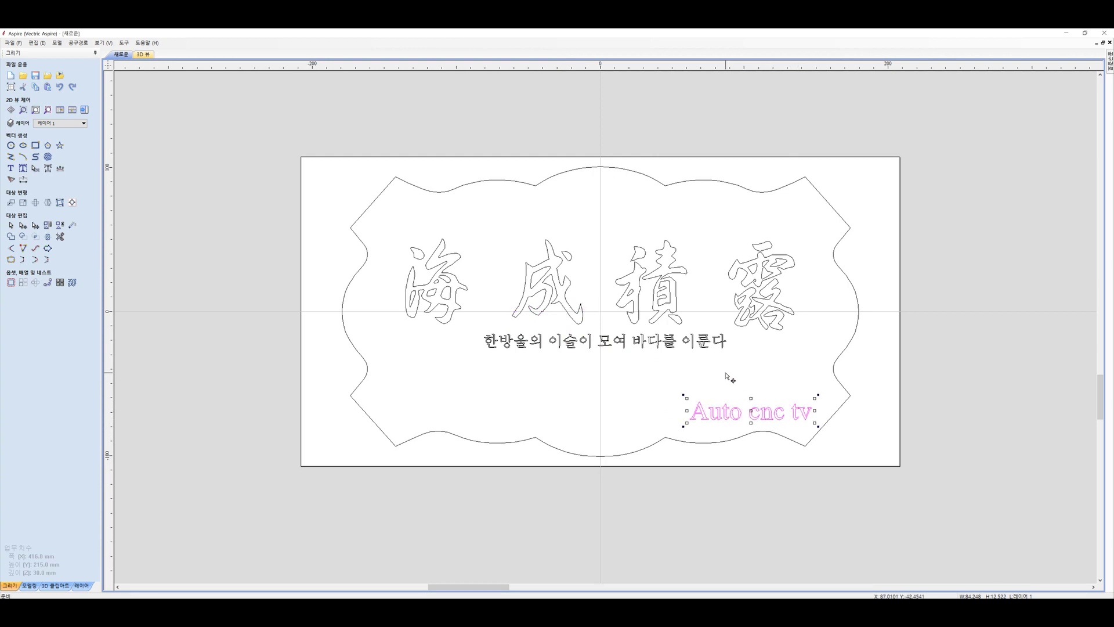
- Shift the Korean sentence slightly down to widen its gap from the calligraphy characters
click(624, 343)
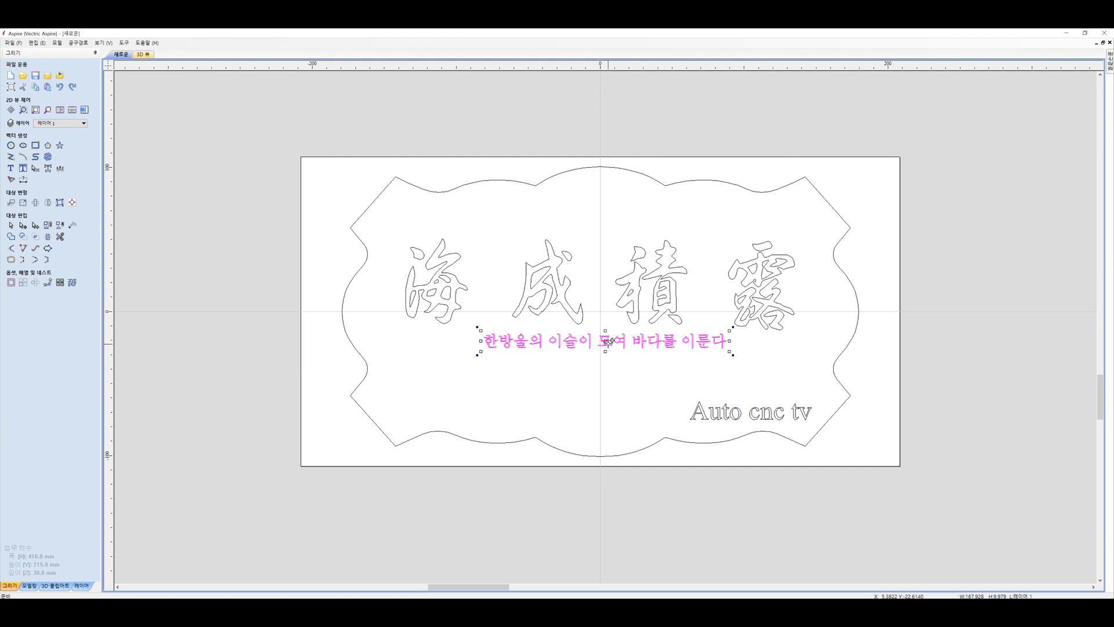
drag(607, 339, 608, 343)
click(760, 373)
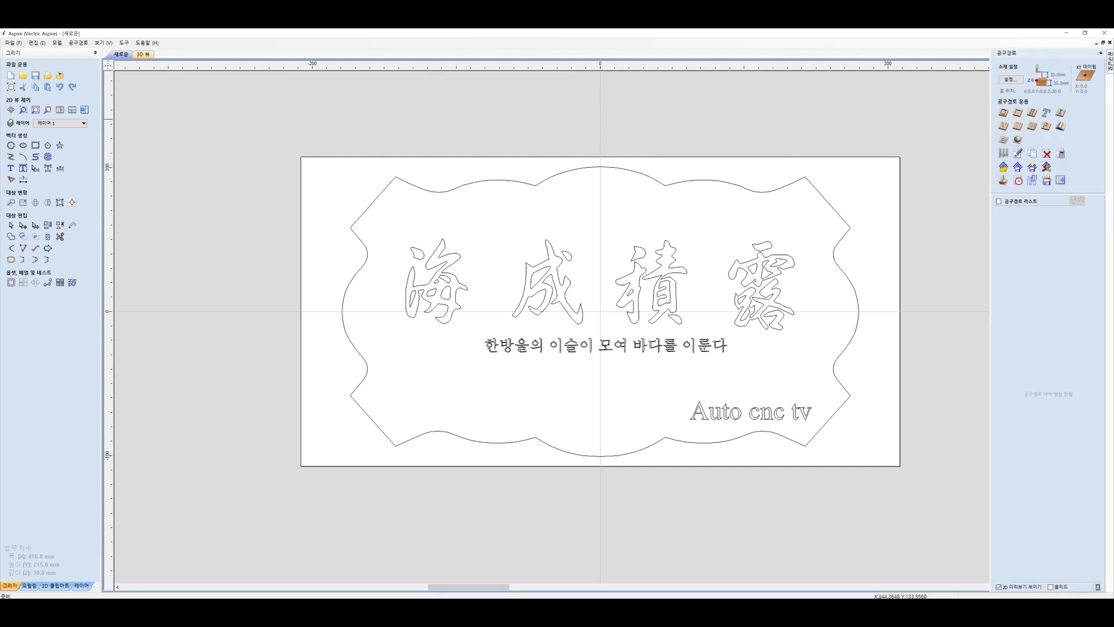
- Set up a V-Carve toolpath with a 1 mm start depth and the 90-degree 13 mm V-bit
click(1101, 53)
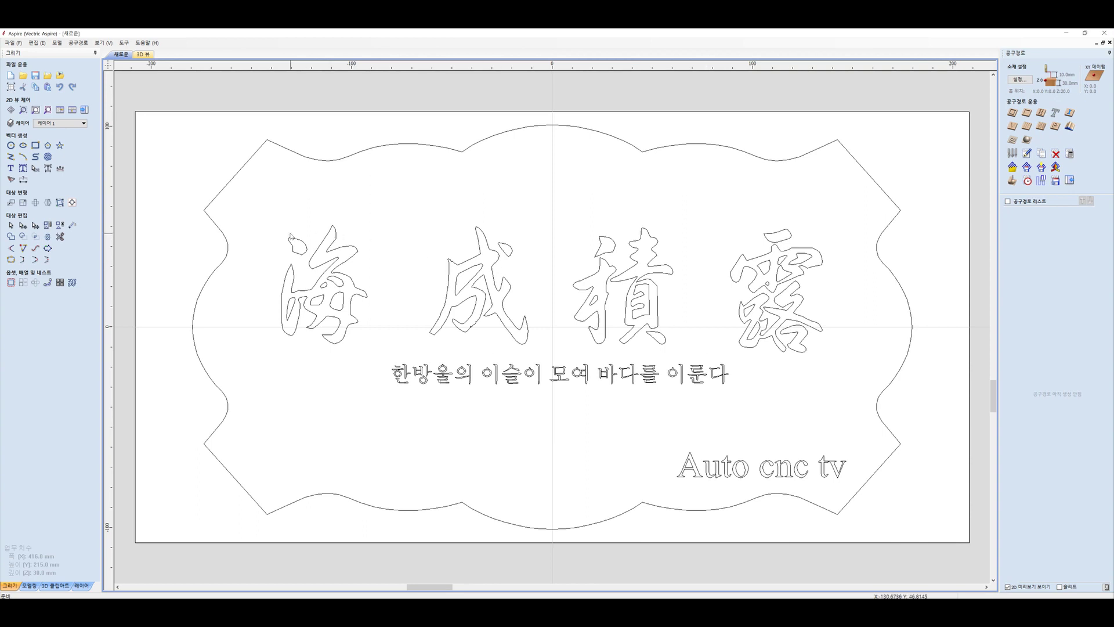
click(1013, 127)
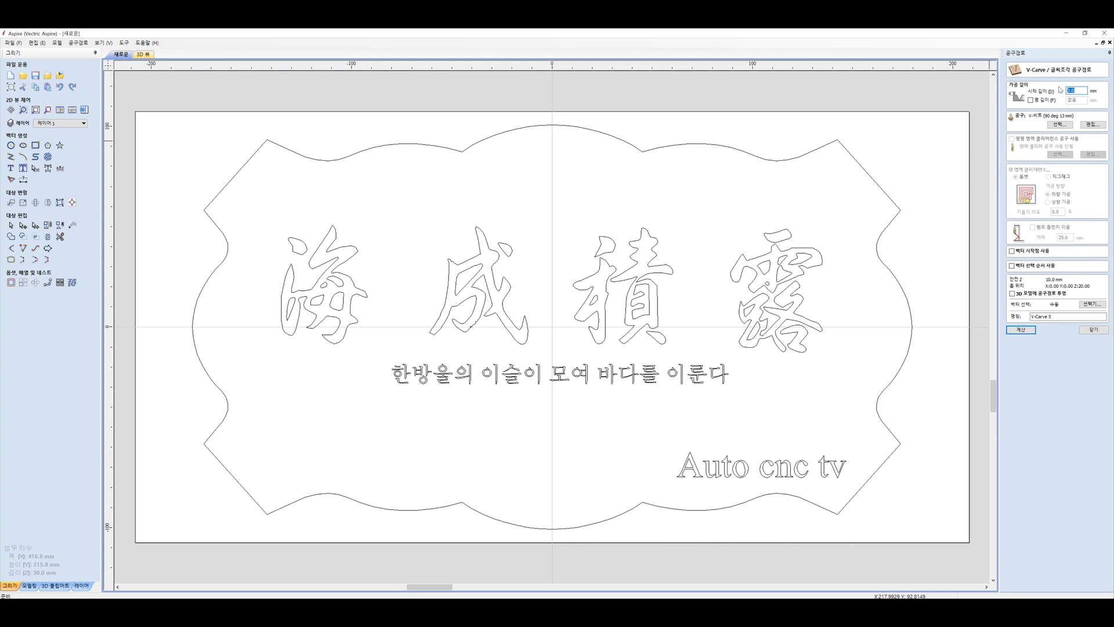
text(1)
click(1060, 124)
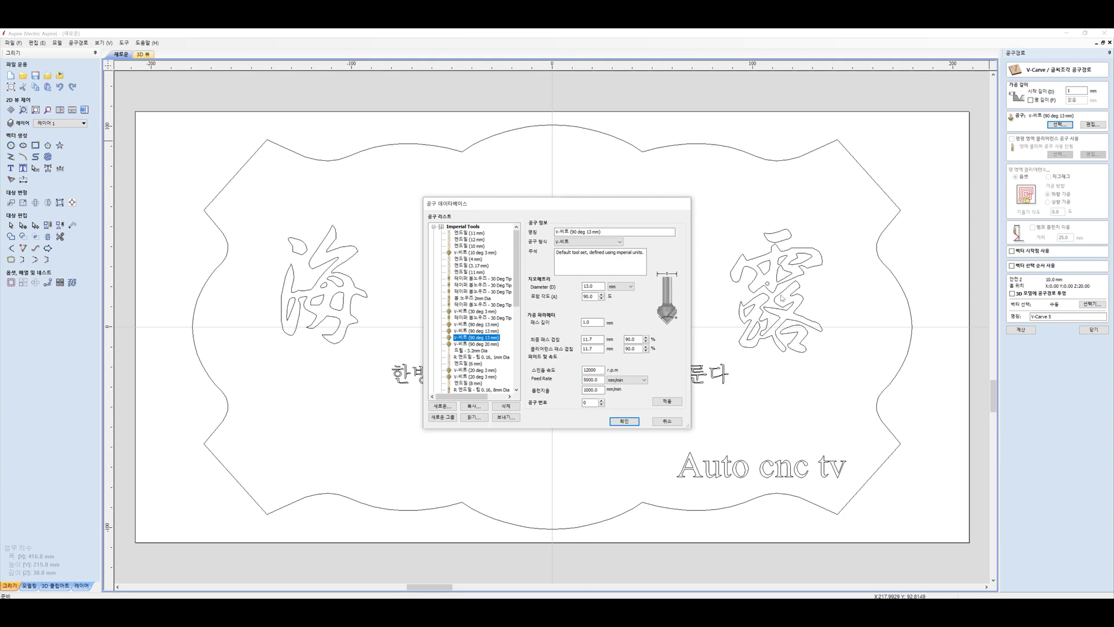
click(667, 401)
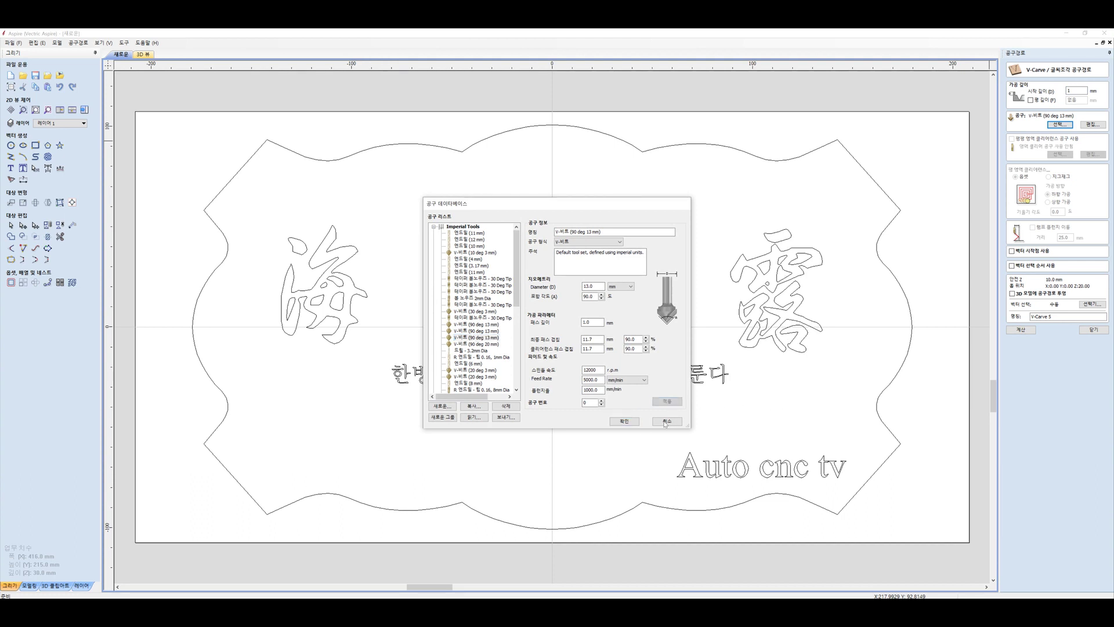
click(624, 421)
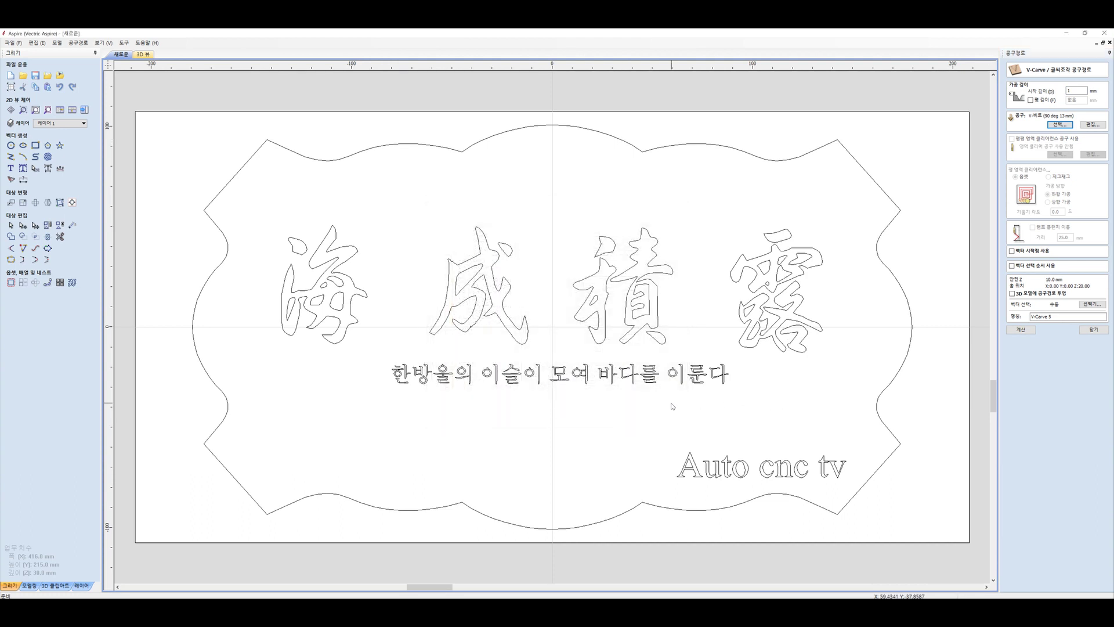
- Calculate the V-Carve toolpath for the four calligraphy characters, preview the carving, and inspect it up close
click(781, 296)
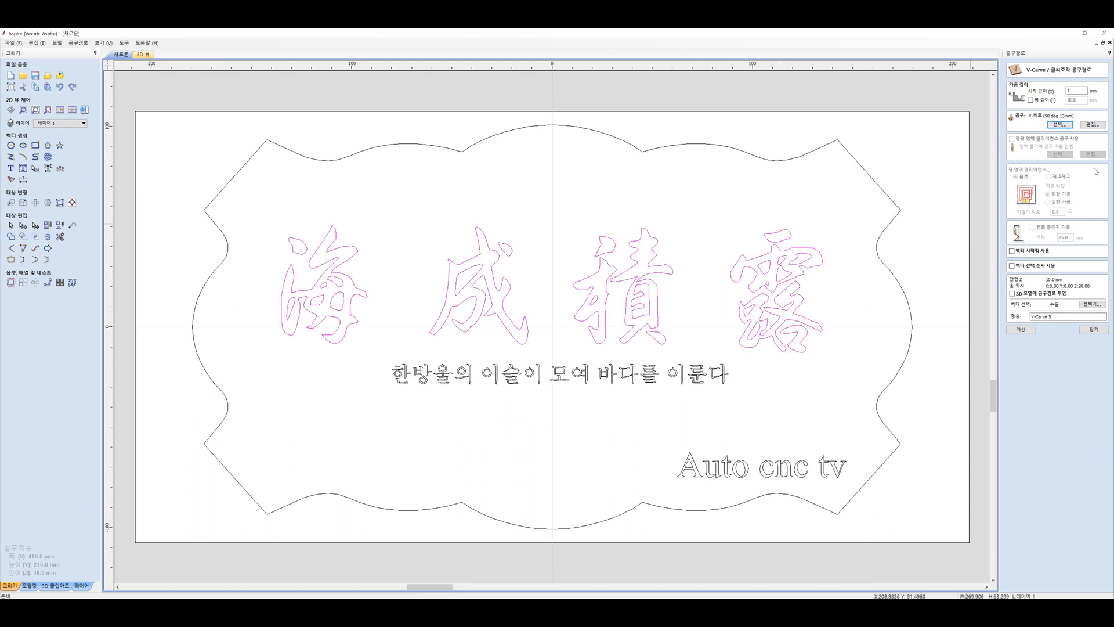
click(1019, 330)
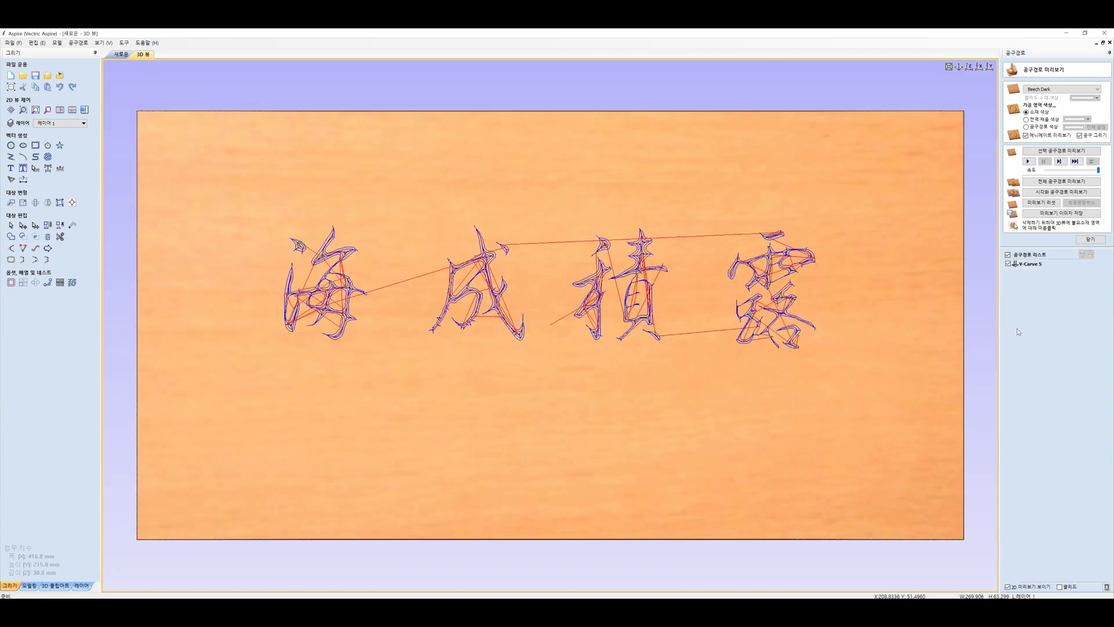
click(1053, 193)
drag(514, 469, 526, 330)
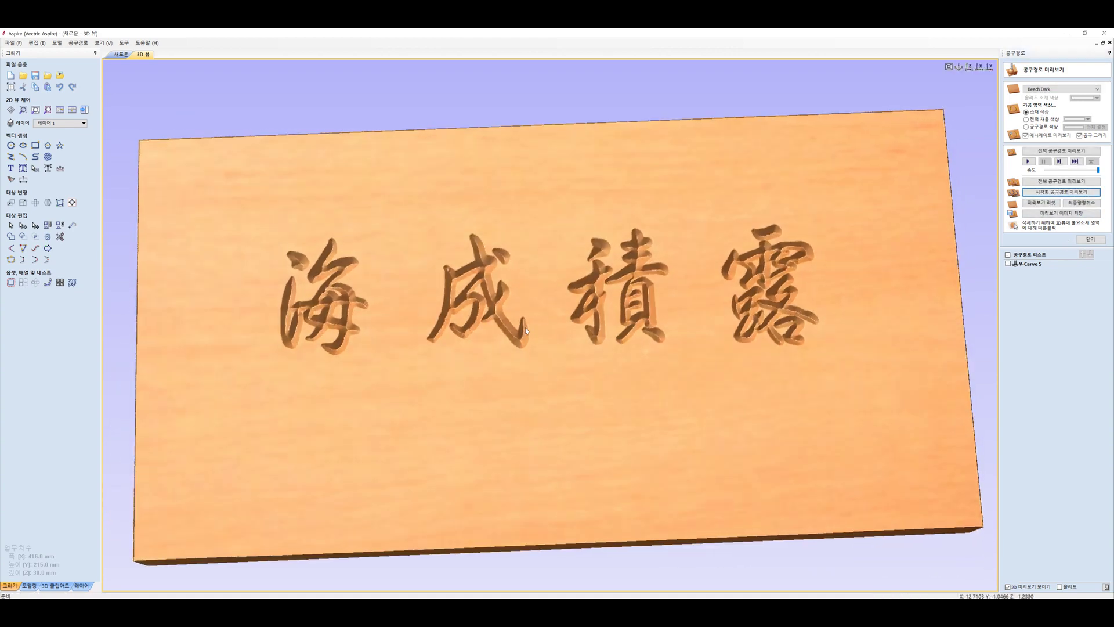
scroll(525, 327, up, 6)
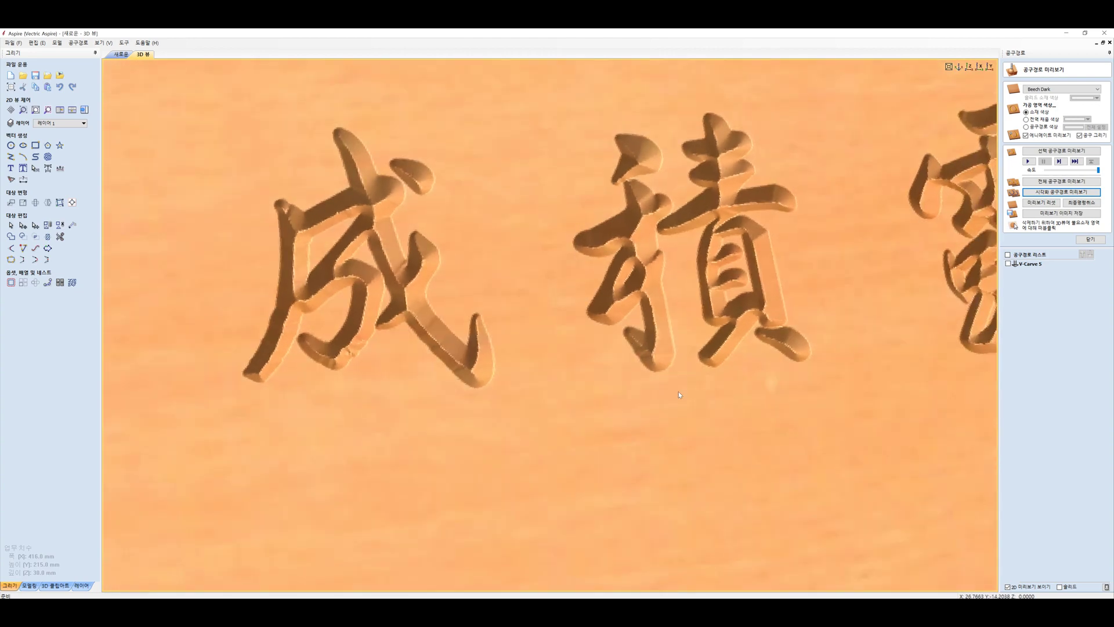
scroll(680, 394, down, 5)
scroll(729, 397, down, 6)
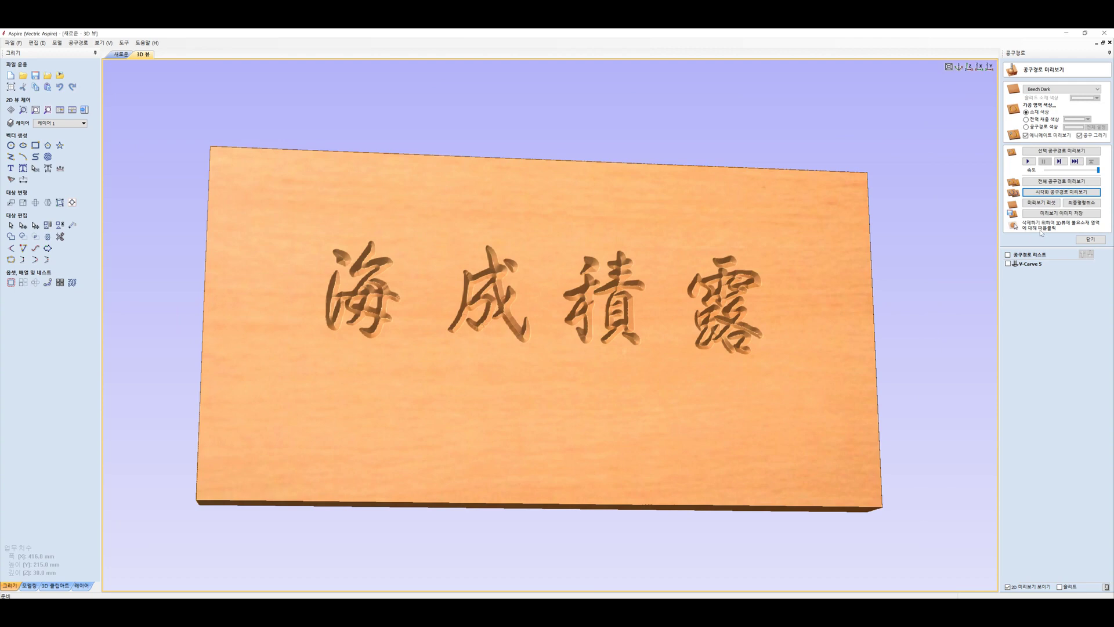
- Set the calligraphy V-Carve toolpath's start depth to 1.5 mm with the same 90-degree V-bit, recalculate it, and preview the result
double_click(1020, 271)
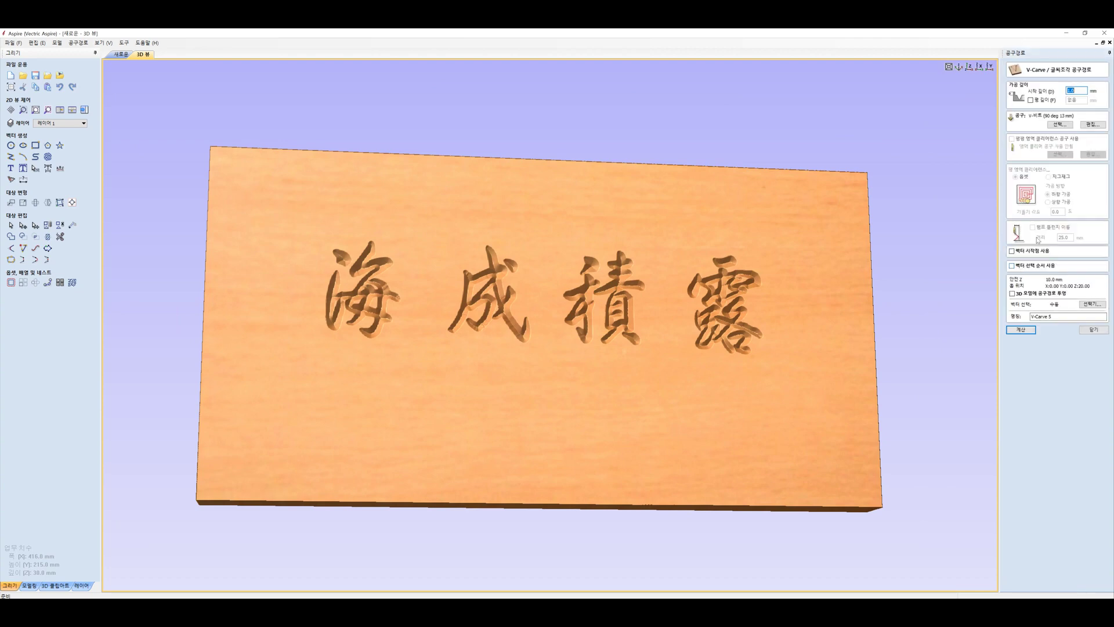
click(1070, 126)
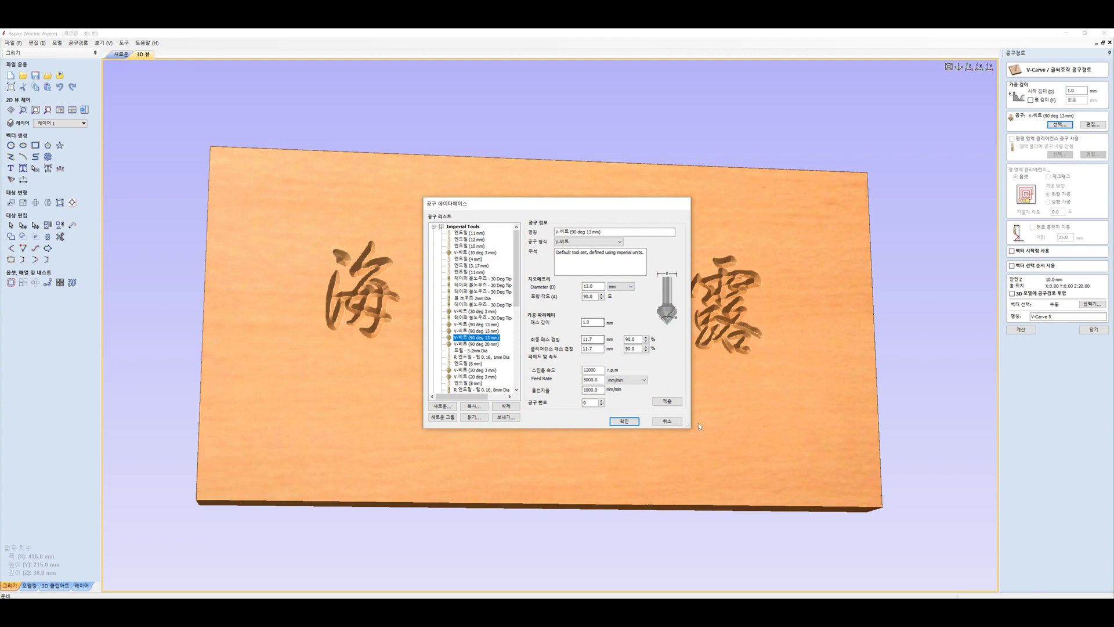
click(625, 421)
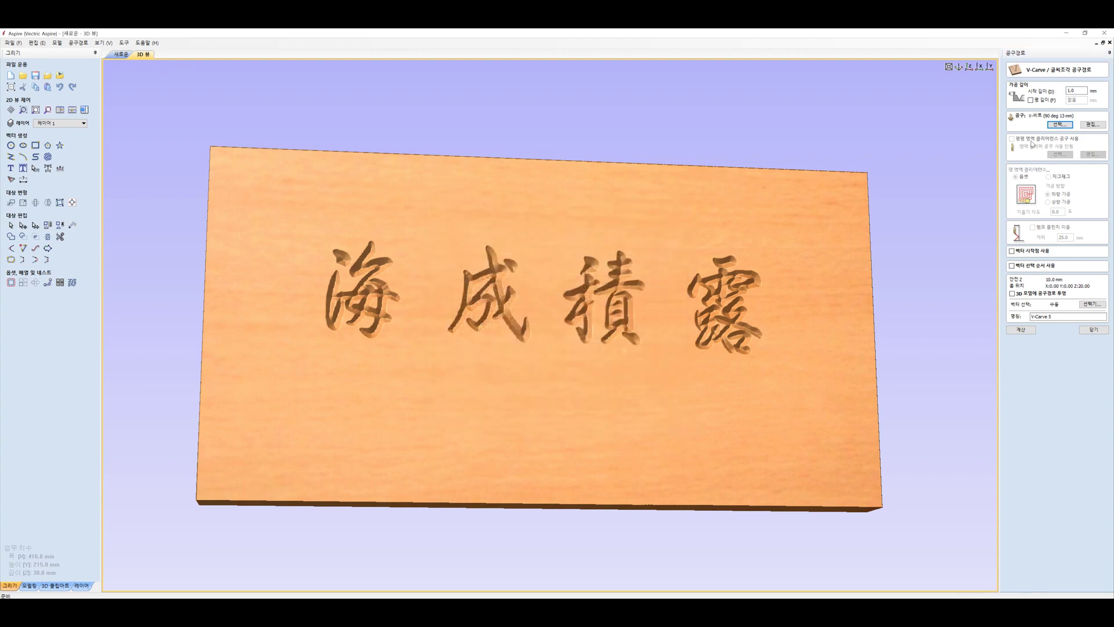
click(1078, 91)
text(1)
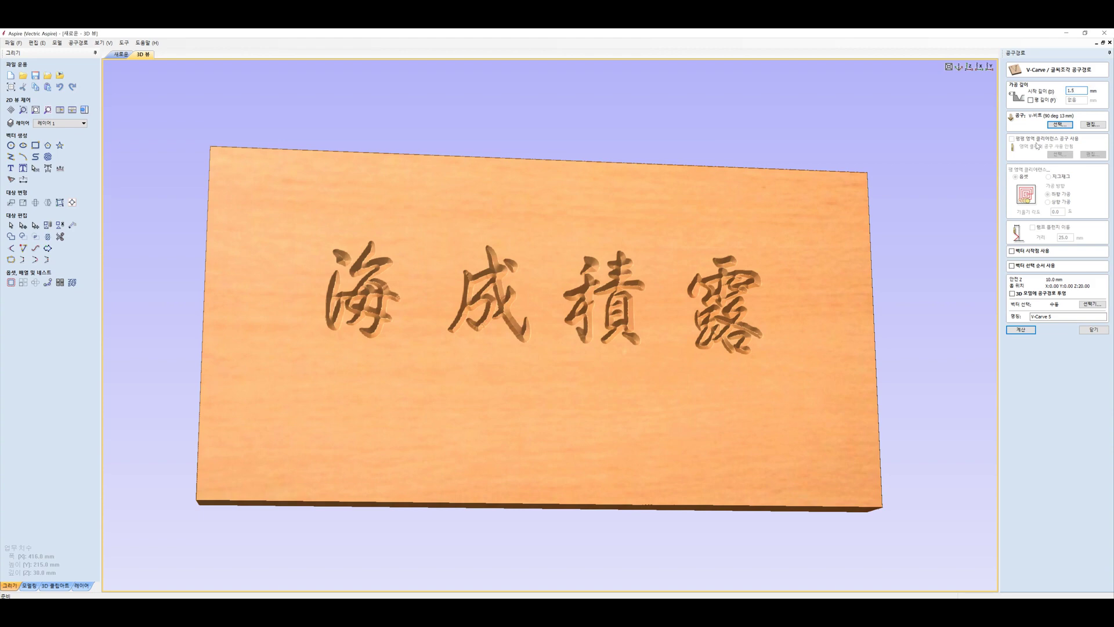
click(1021, 333)
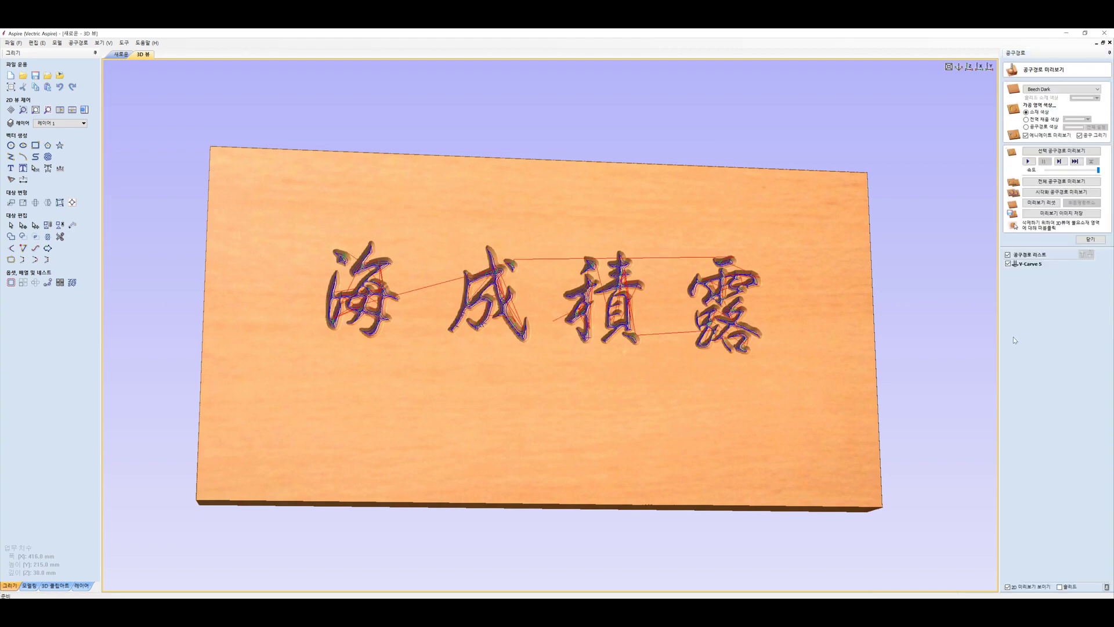
click(1052, 192)
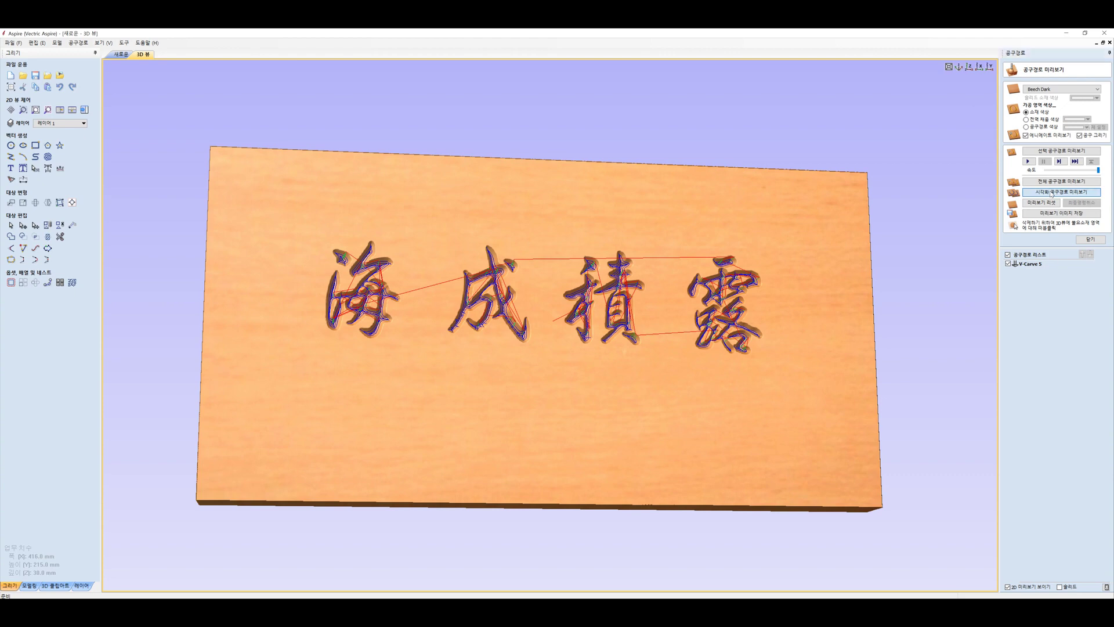
mouse_move(377, 376)
mouse_down()
mouse_move(380, 395)
mouse_move(374, 385)
mouse_up()
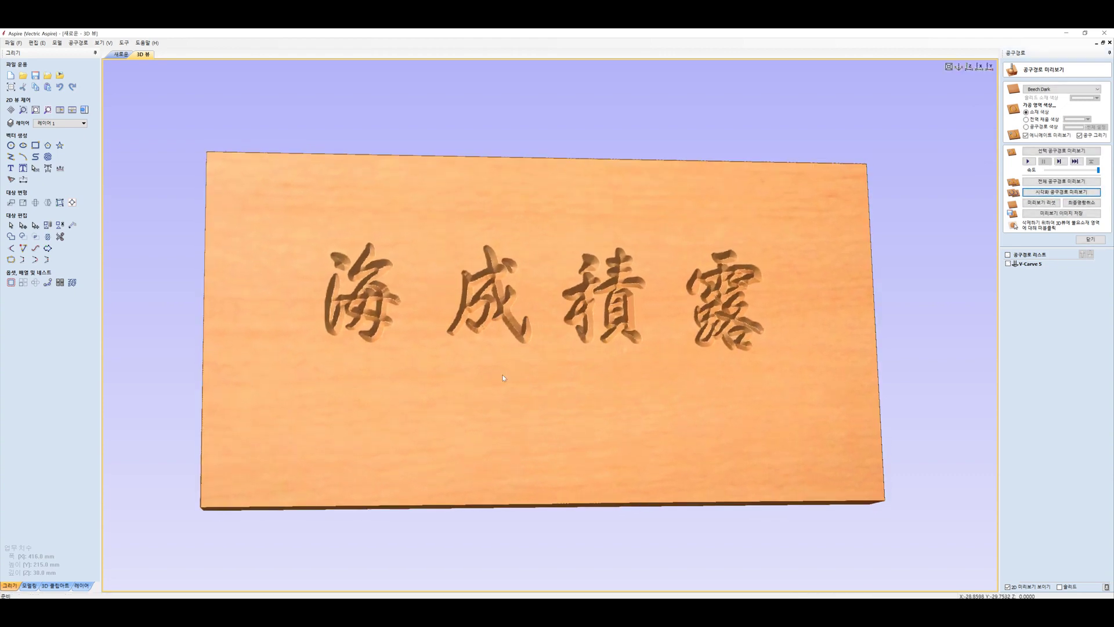
- Calculate a V-Carve toolpath for the Korean sentence and the "Auto cnc tv" text with a shallower start depth and the 90-degree 13 mm V-bit
click(120, 54)
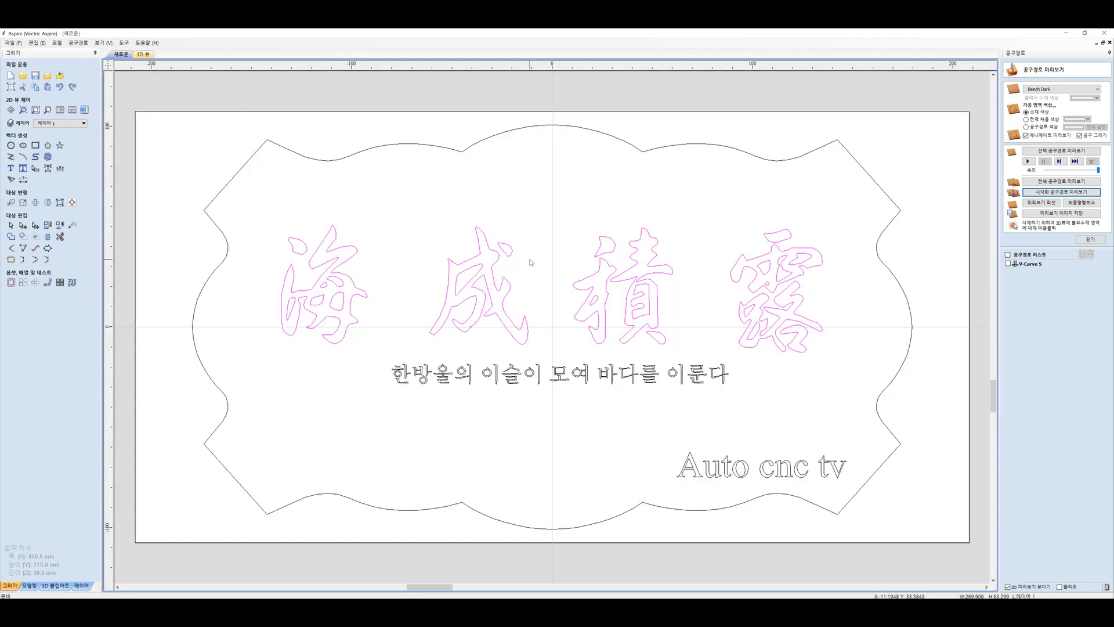
click(583, 374)
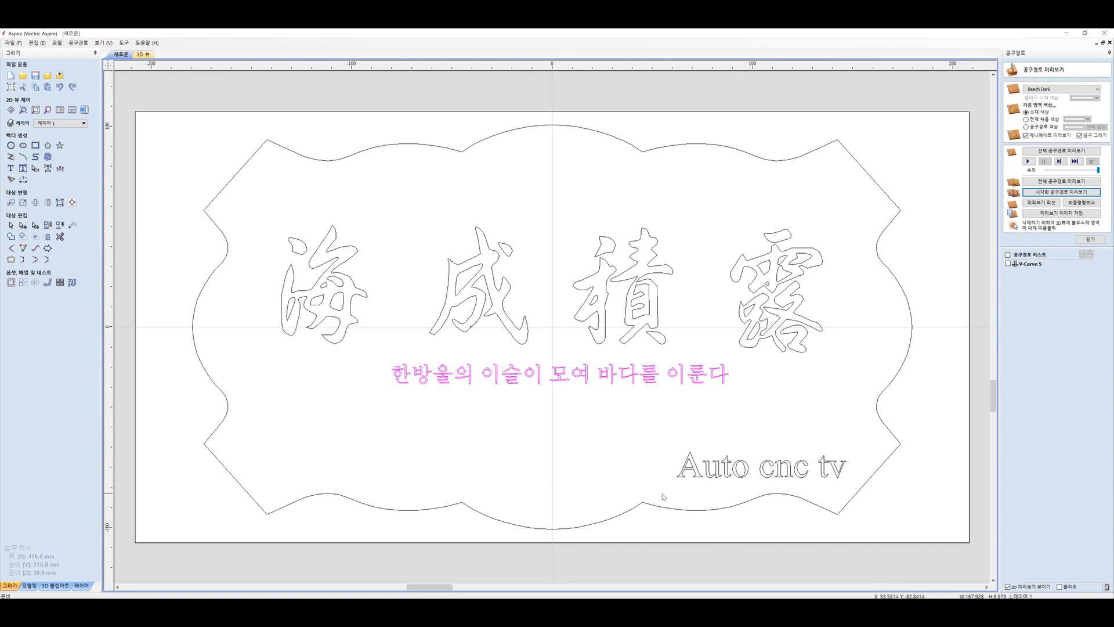
drag(772, 483, 602, 369)
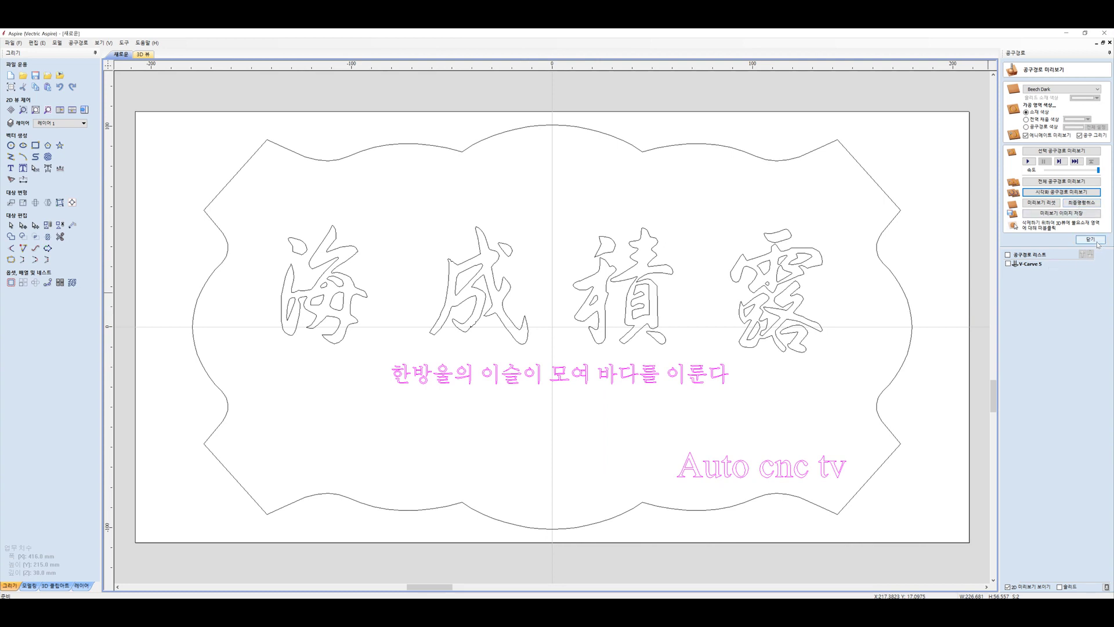
click(1091, 239)
click(1016, 139)
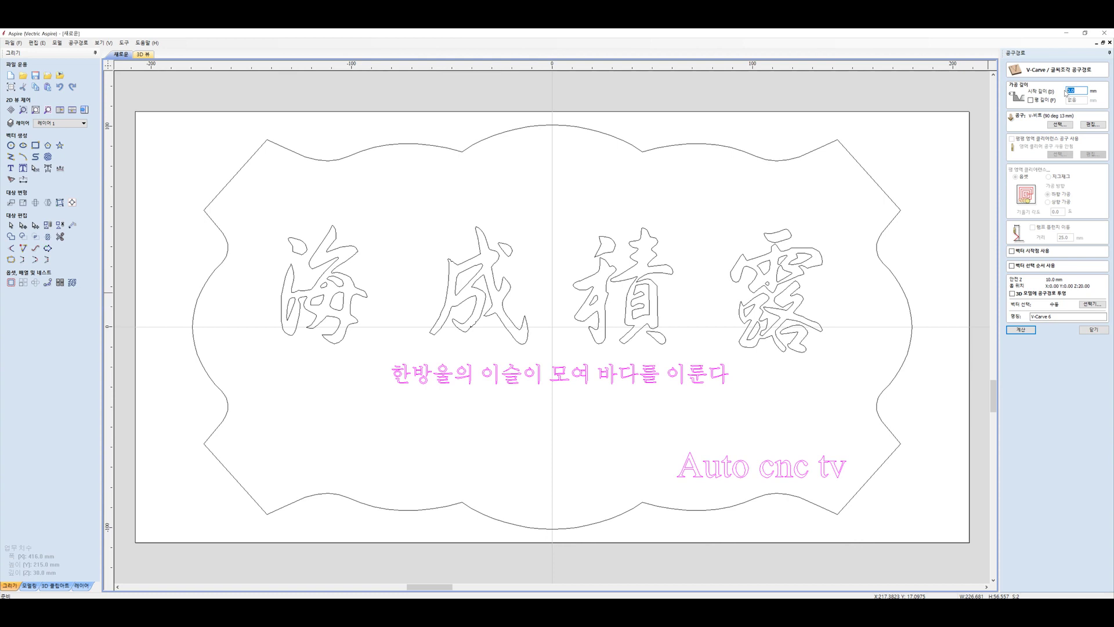
text(0.)
click(1022, 330)
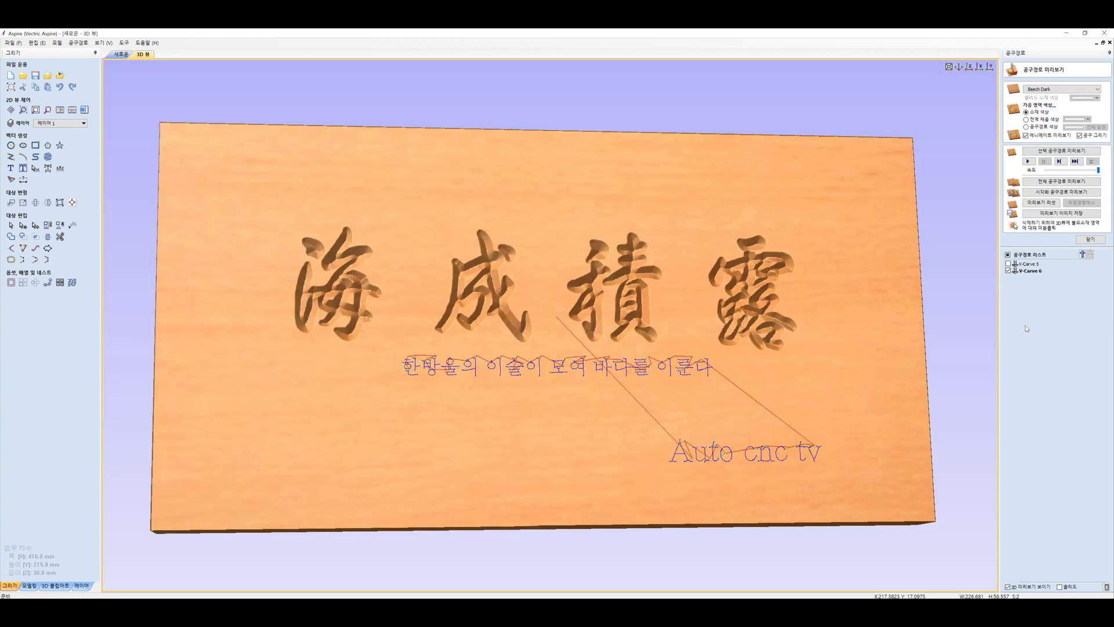
- Preview the carving of the Korean sentence and "Auto cnc tv" text, inspect it up close, and leave the preview
click(1062, 192)
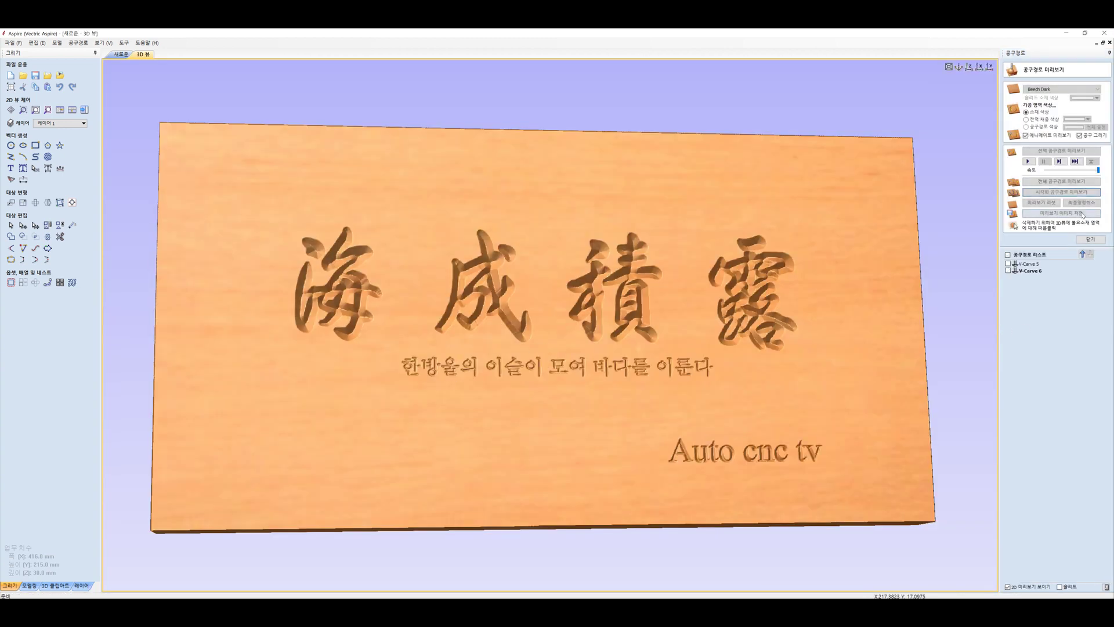
scroll(687, 451, up, 3)
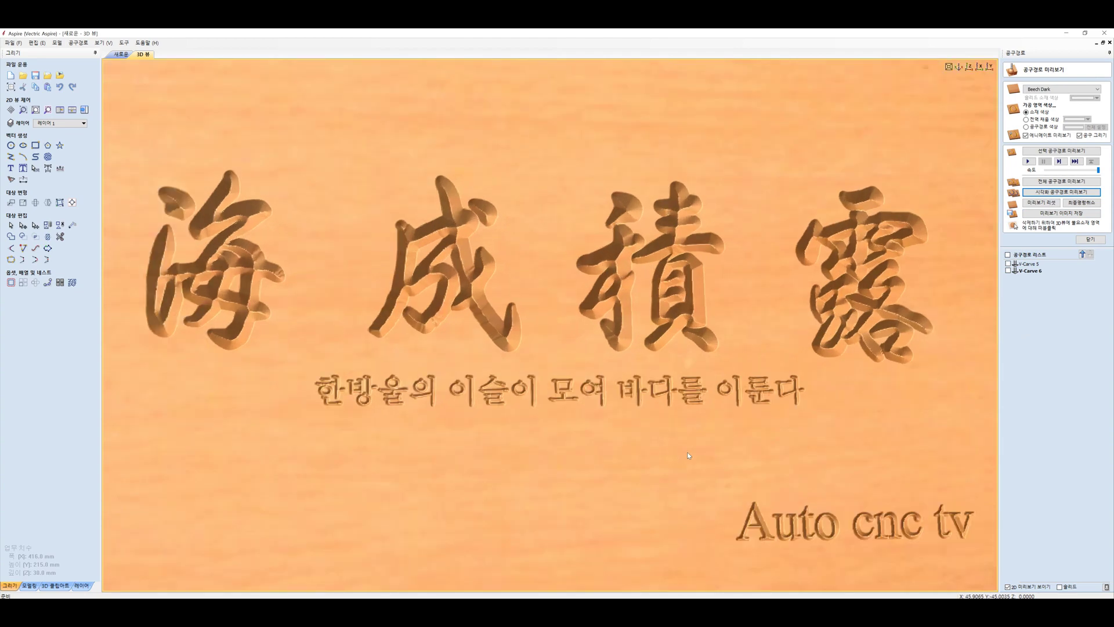
scroll(687, 452, down, 3)
scroll(771, 439, up, 1)
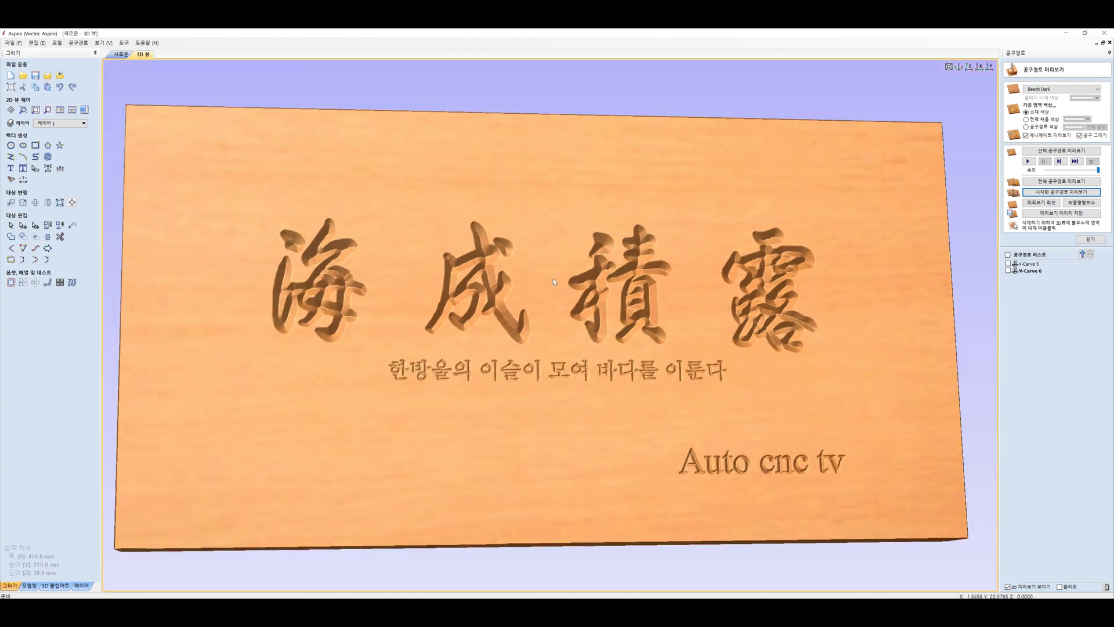
click(1089, 240)
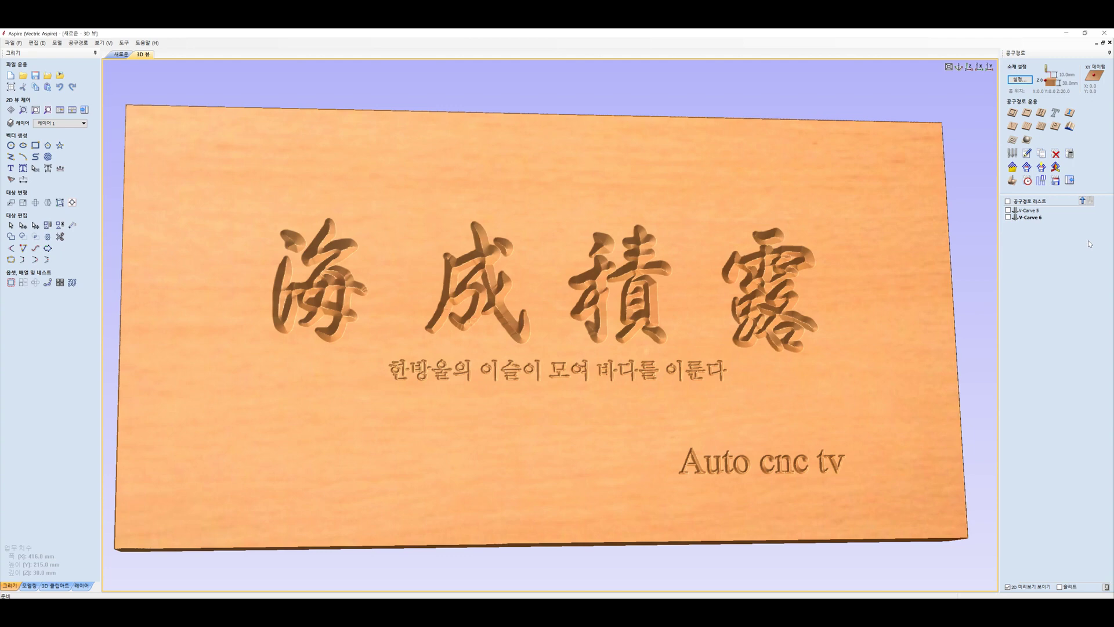
- Create a 2D profile toolpath along the ornamental border outline with the 90-degree 13 mm V-bit, calculate it, and preview the carving
click(120, 54)
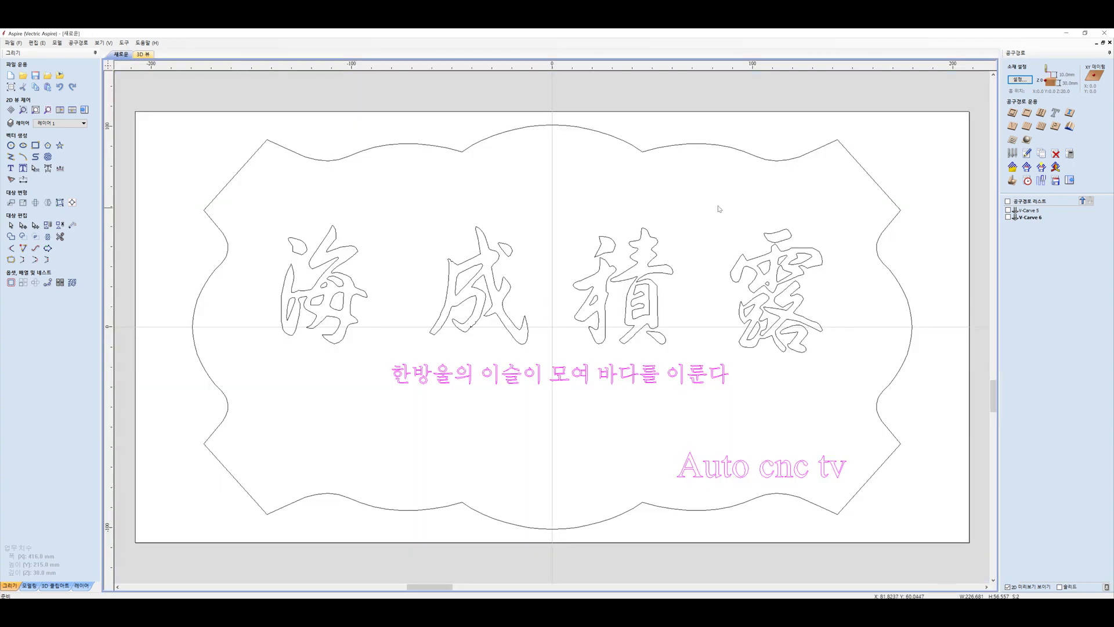
click(683, 152)
click(683, 145)
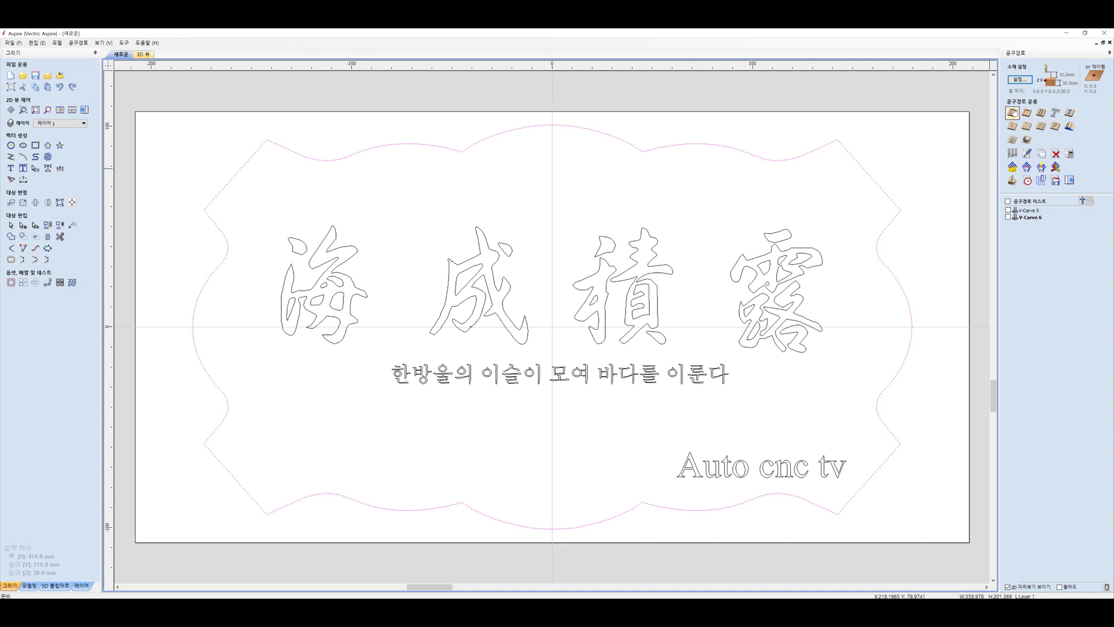
click(1013, 112)
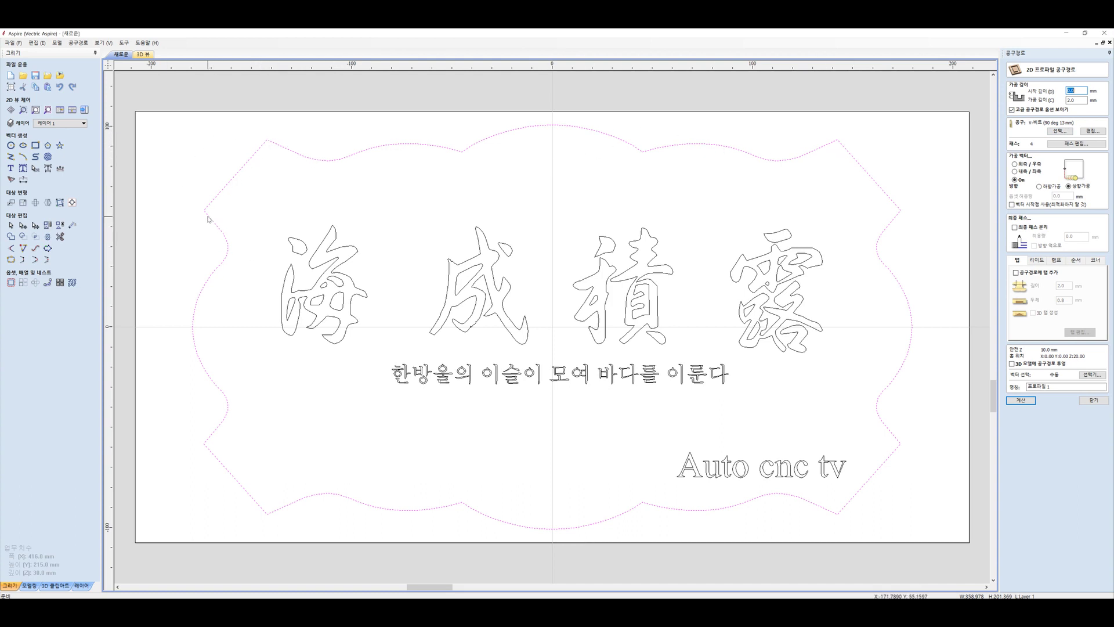
click(1062, 131)
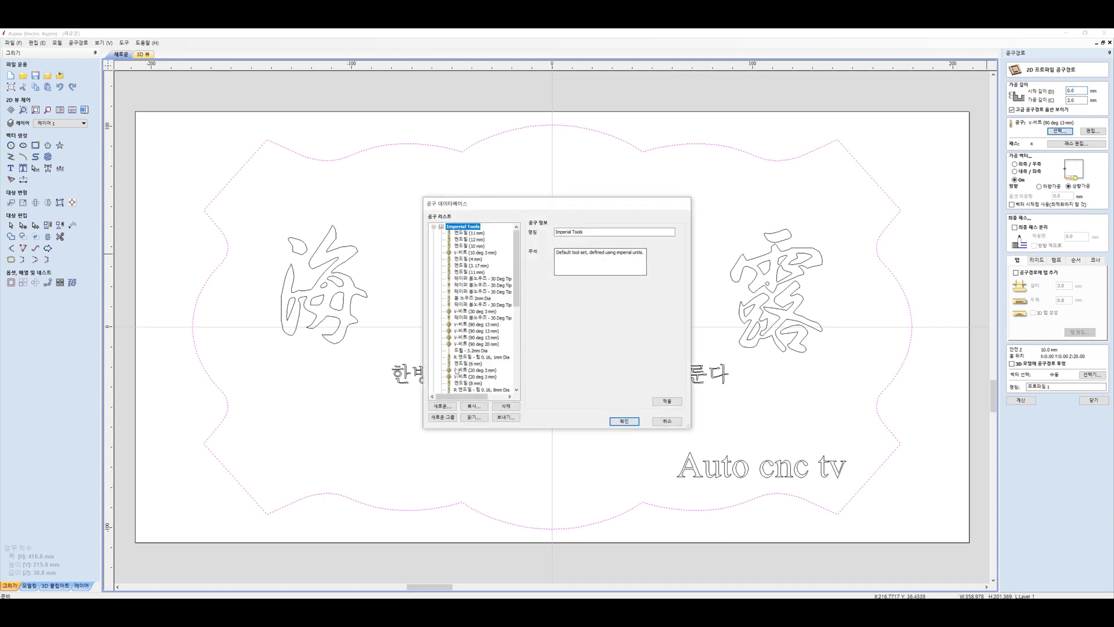
click(487, 325)
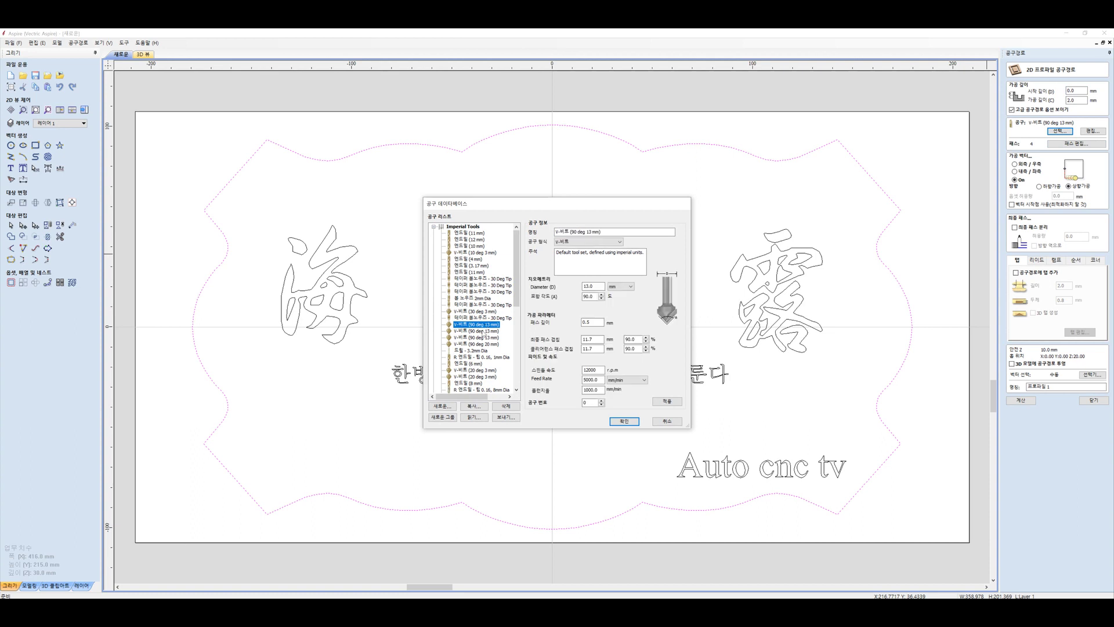
click(482, 331)
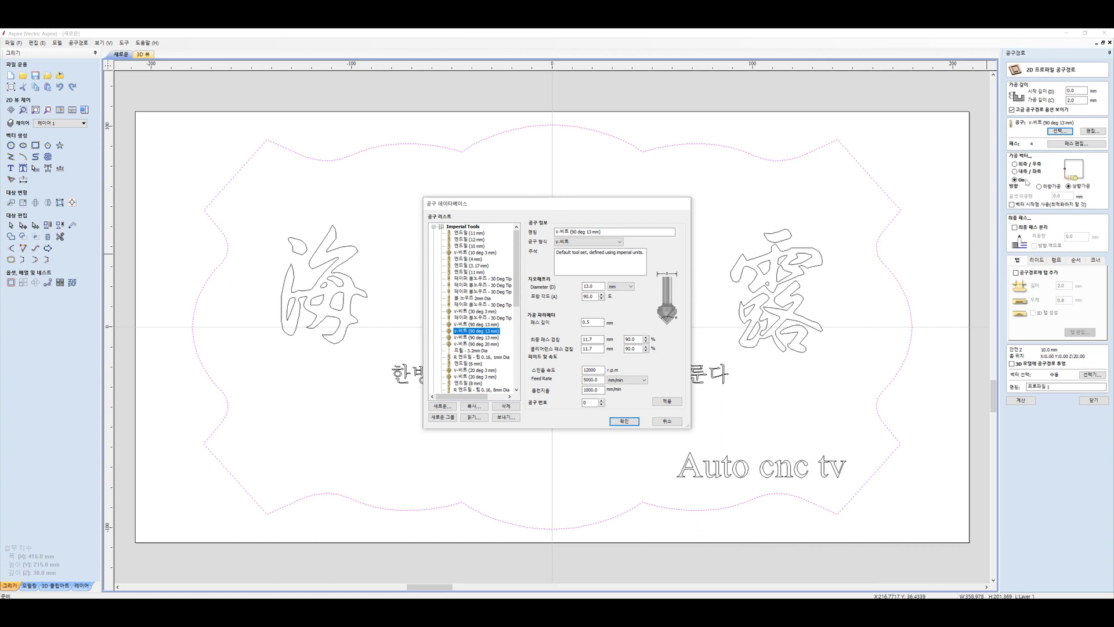
click(491, 338)
click(624, 420)
click(1021, 400)
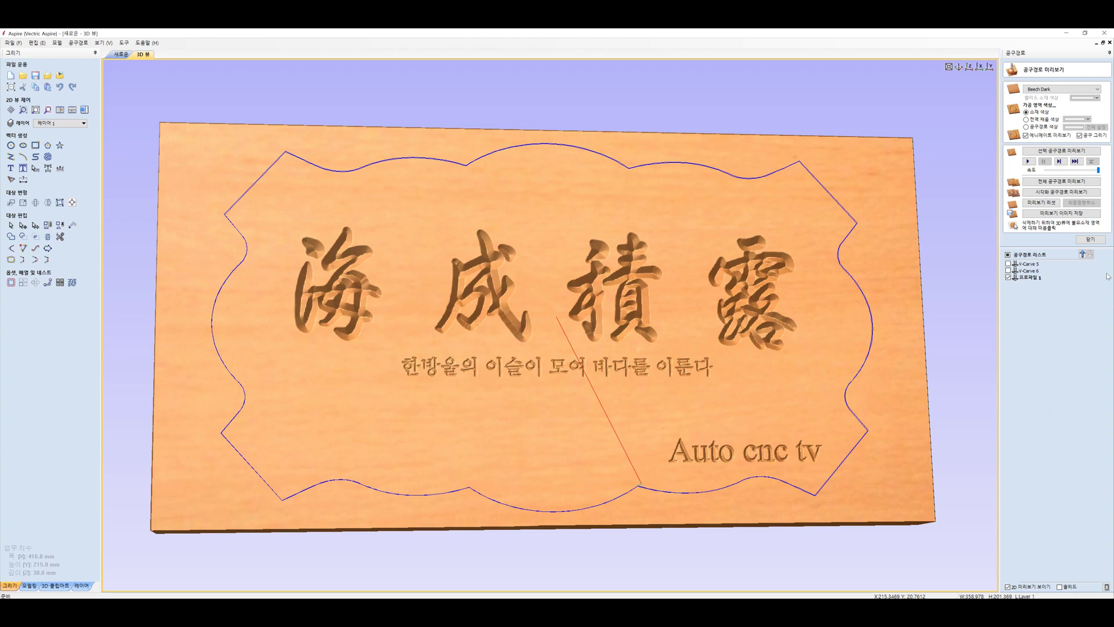
click(1042, 193)
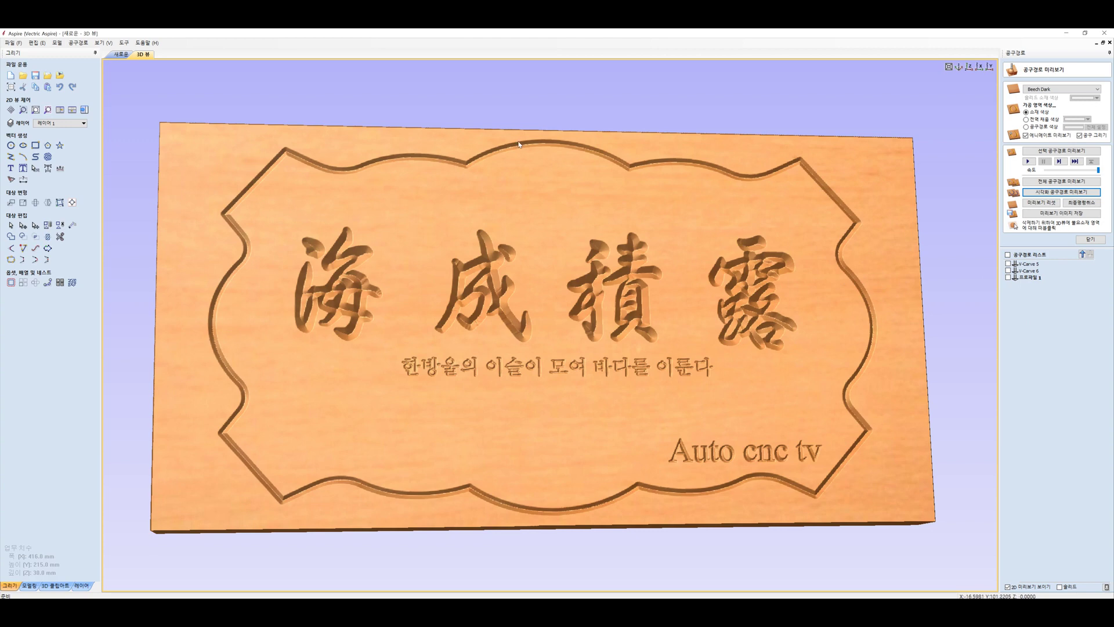
- Make both V-Carve toolpaths and the border profile toolpath visible, and open the toolpath saving settings
click(1008, 255)
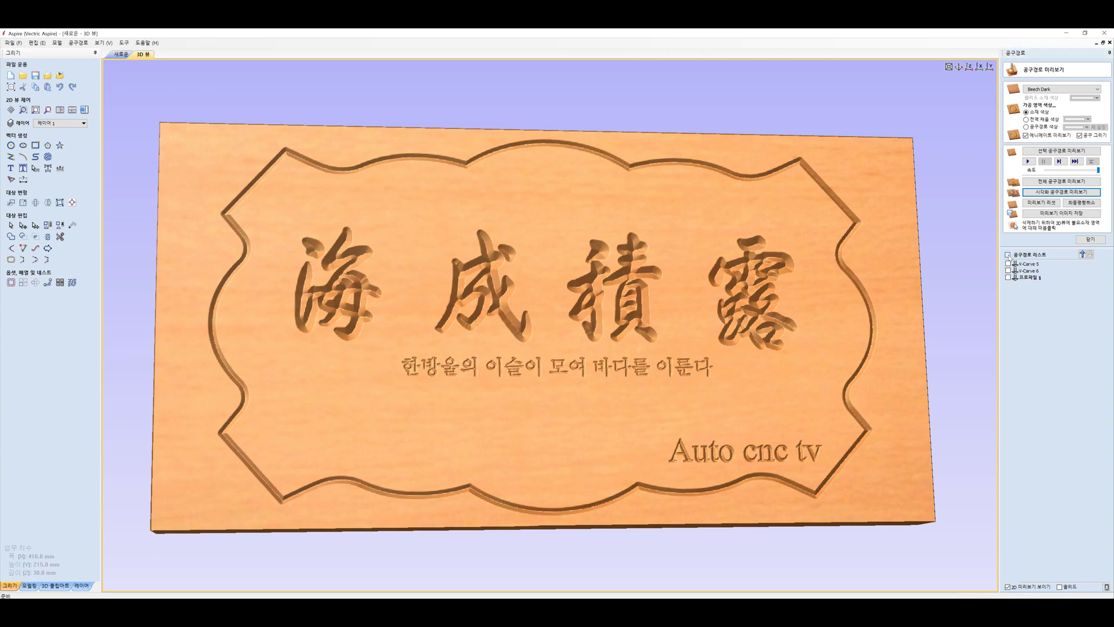
click(1095, 241)
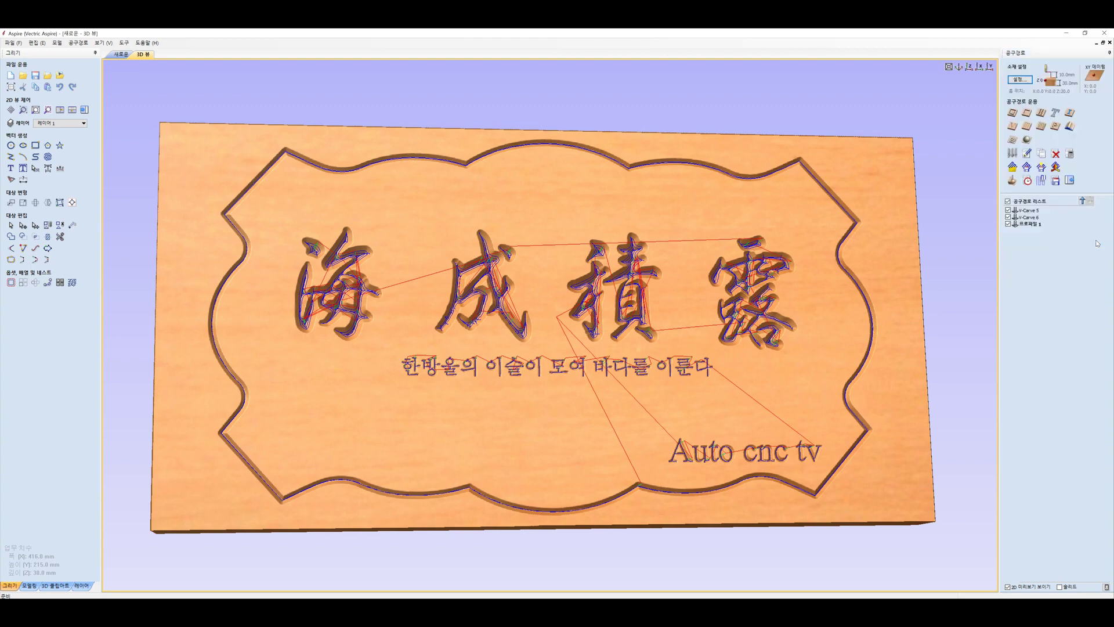
click(1055, 182)
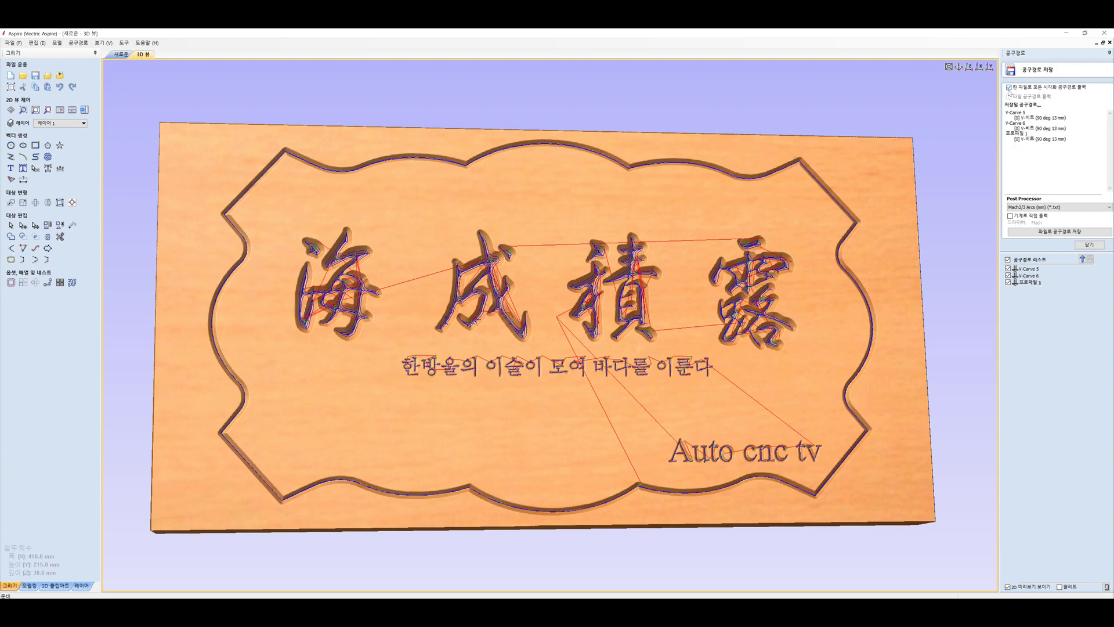
- Try the toolpath output with and without combining all visible toolpaths in one file, and leave the saving settings
mouse_move(1008, 278)
click(1009, 87)
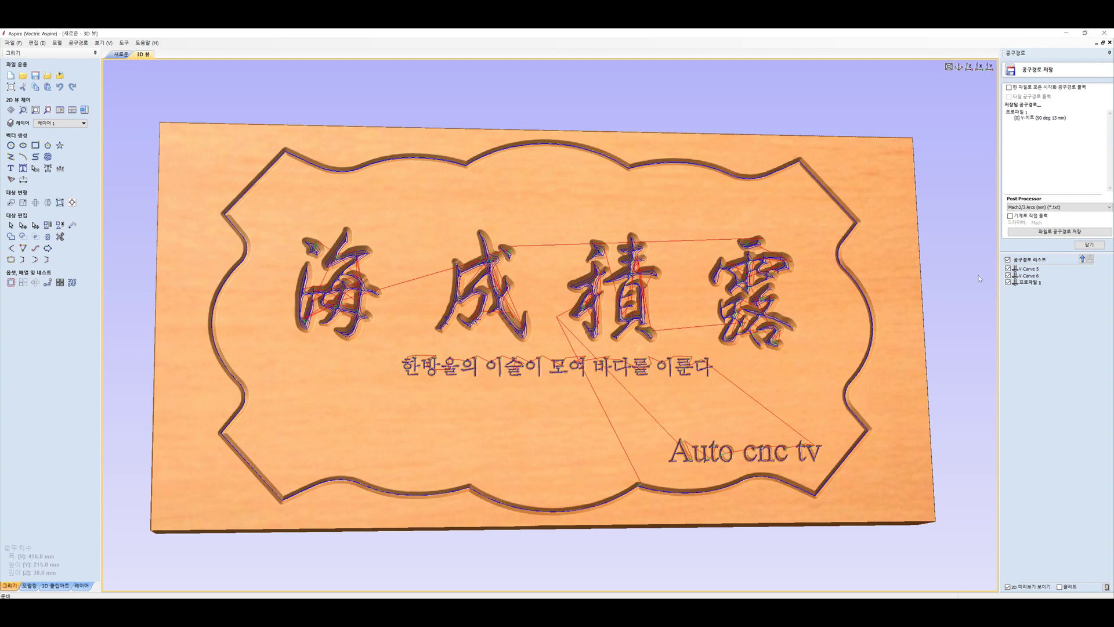
click(1009, 87)
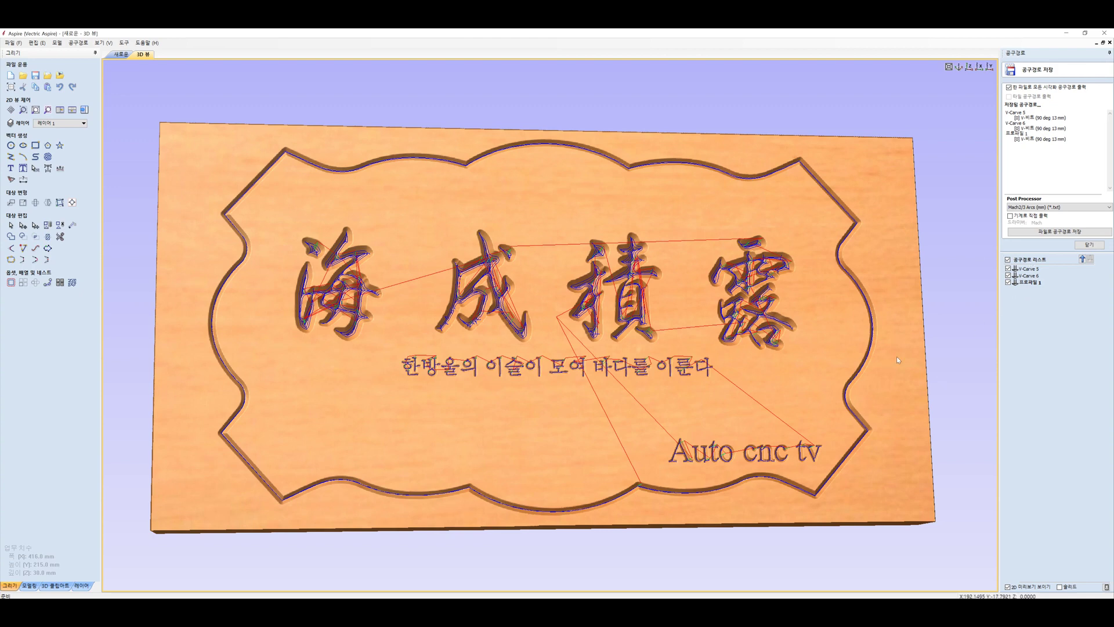
click(1009, 87)
click(1088, 245)
- Save all visible toolpaths to one file named V-Carve 5 on the desktop, using the Mach2/3 Arcs (mm) (*.txt) post processor
click(1055, 181)
click(1060, 232)
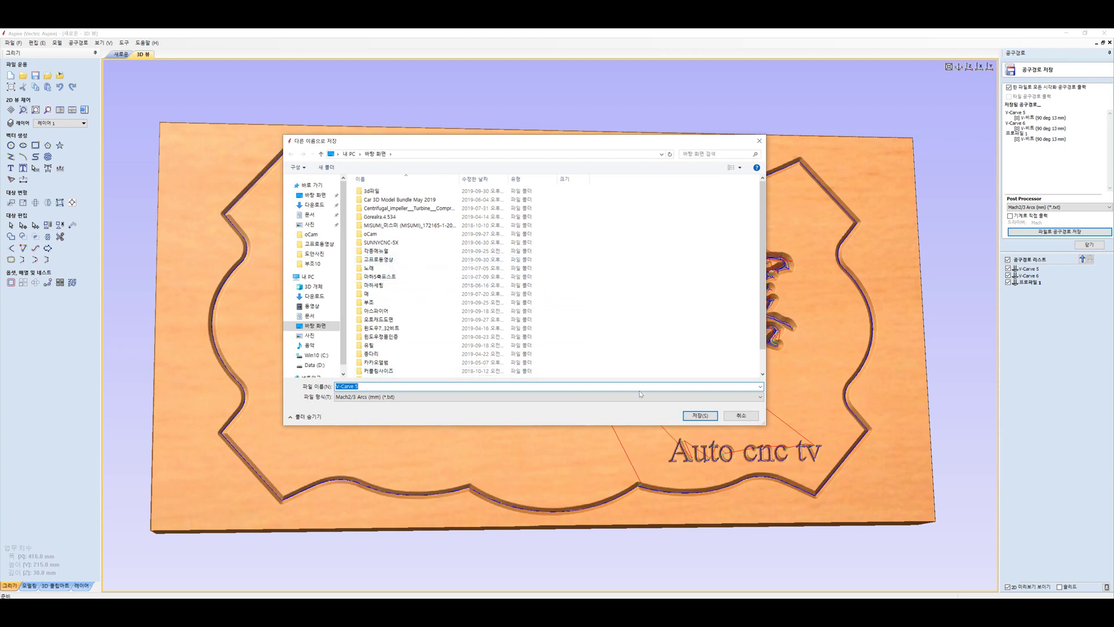
click(703, 416)
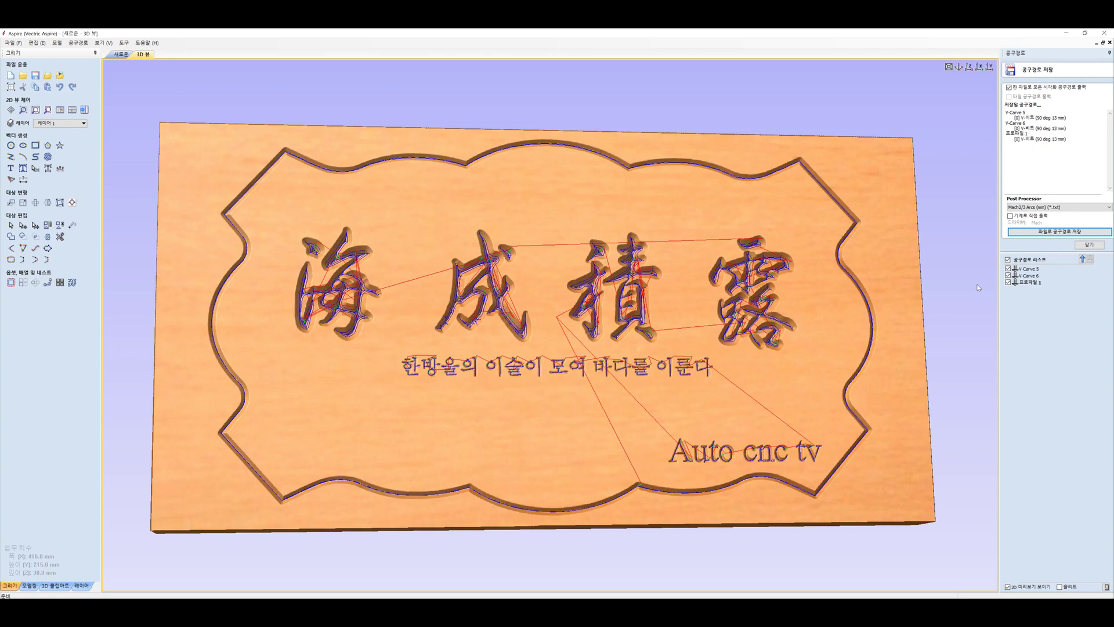